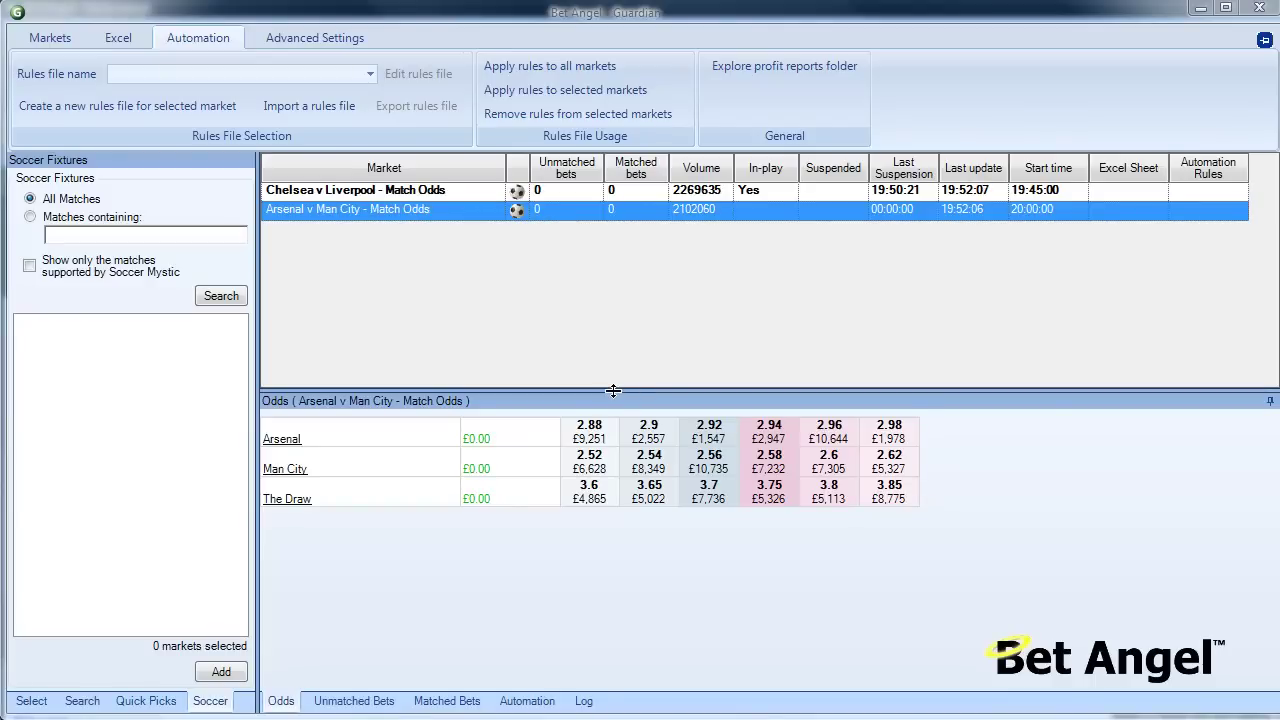
Create a new automation rules file for the Arsenal v Man City match odds market and show the first rule's general settings
left_click(407, 209)
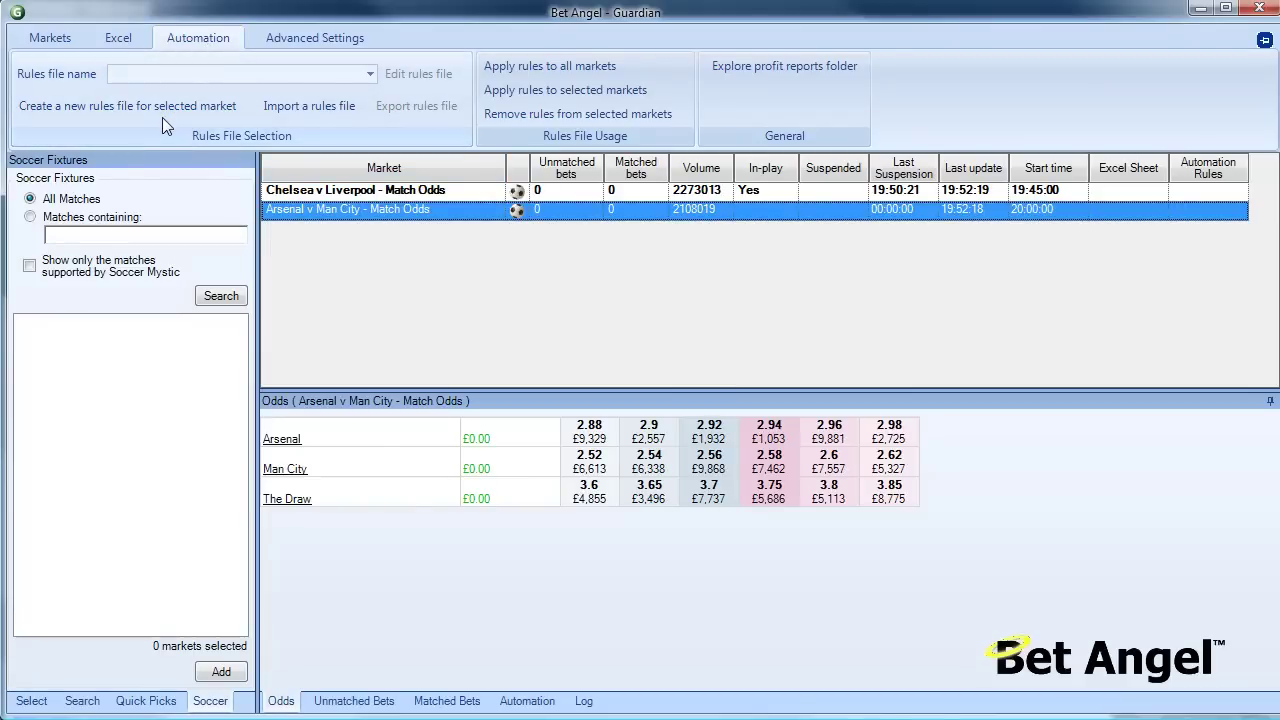
left_click(131, 105)
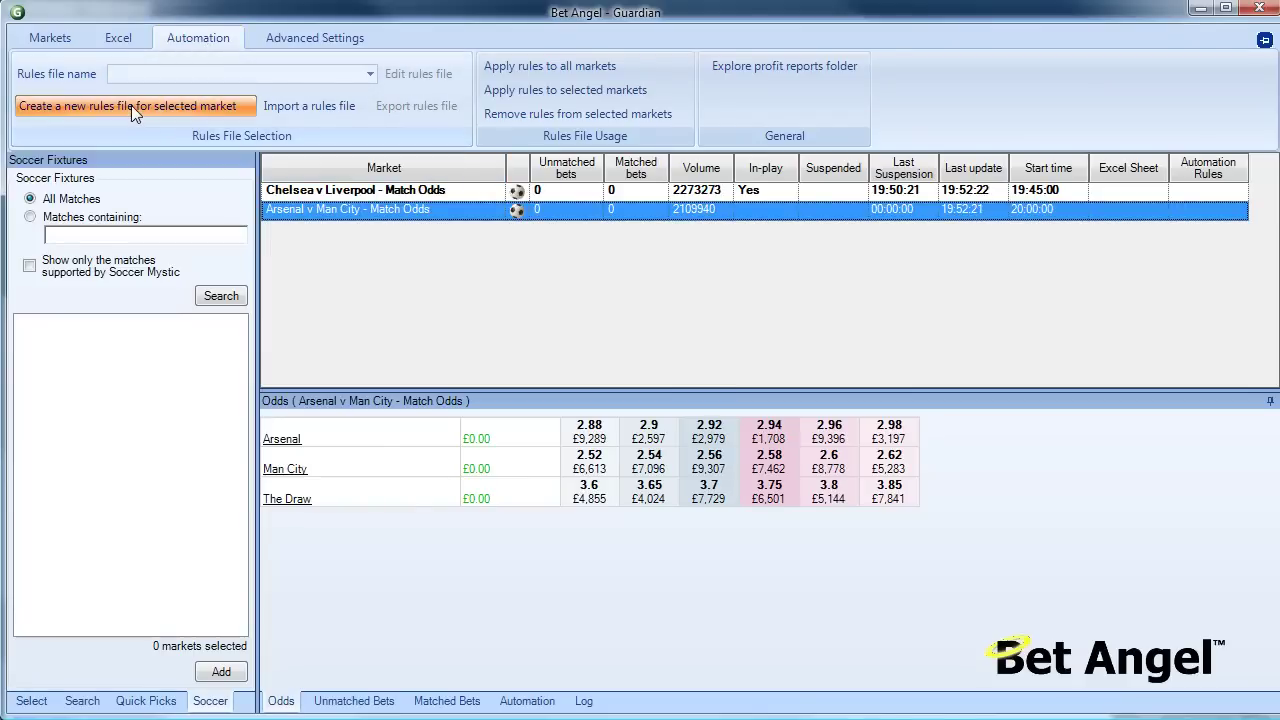
left_click_drag(348, 52, 531, 80)
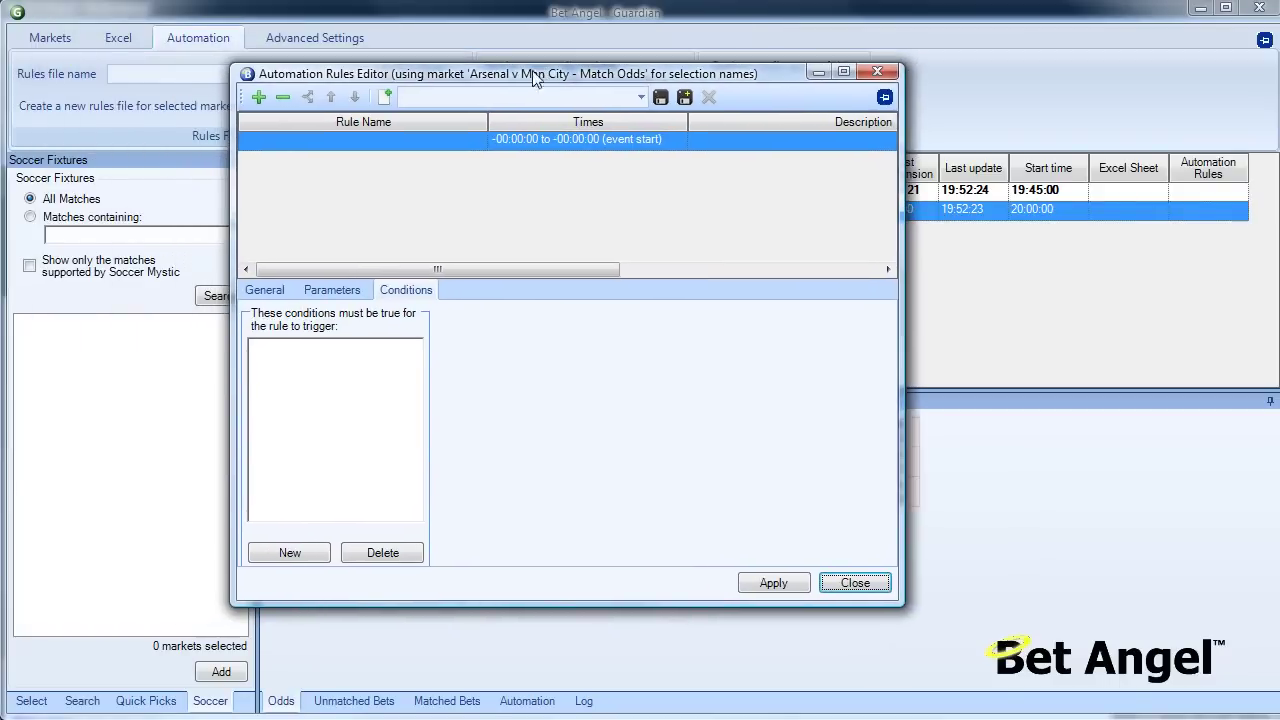
left_click(266, 290)
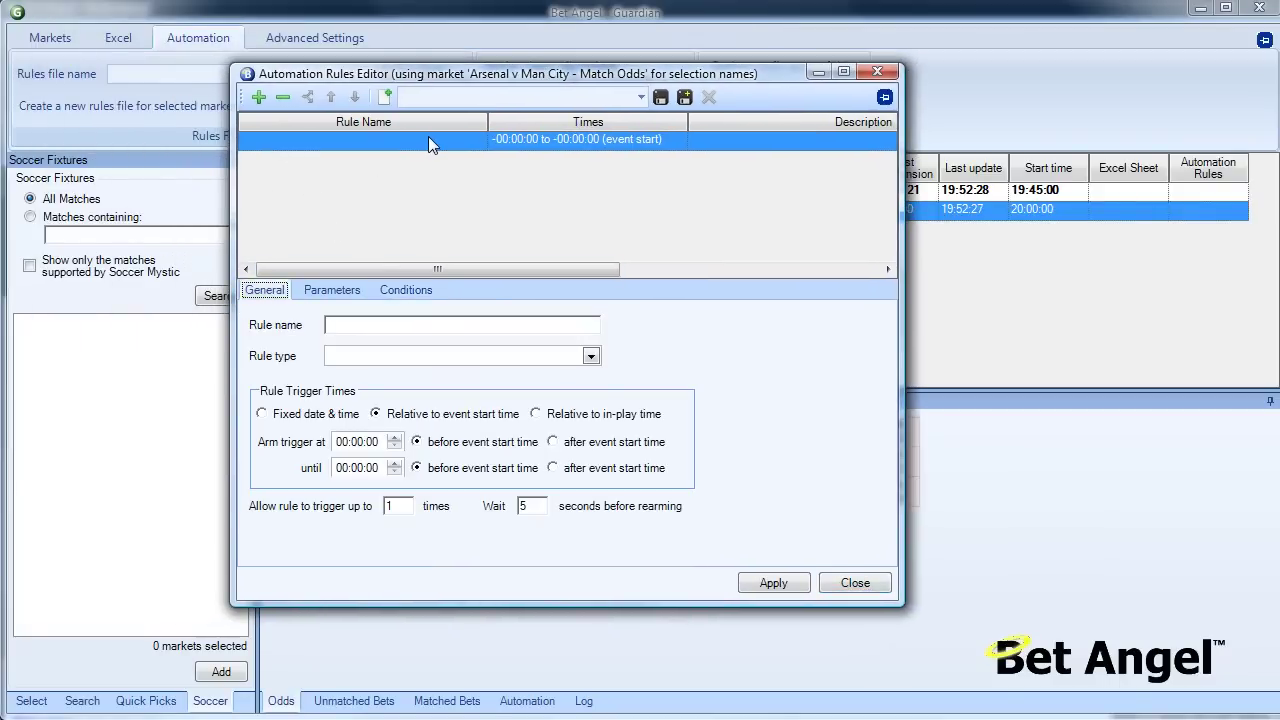
Name the rule "Lay the draw" and set its type to Place Lay Bet
left_click(364, 326)
type("Lay the draw")
left_click(476, 355)
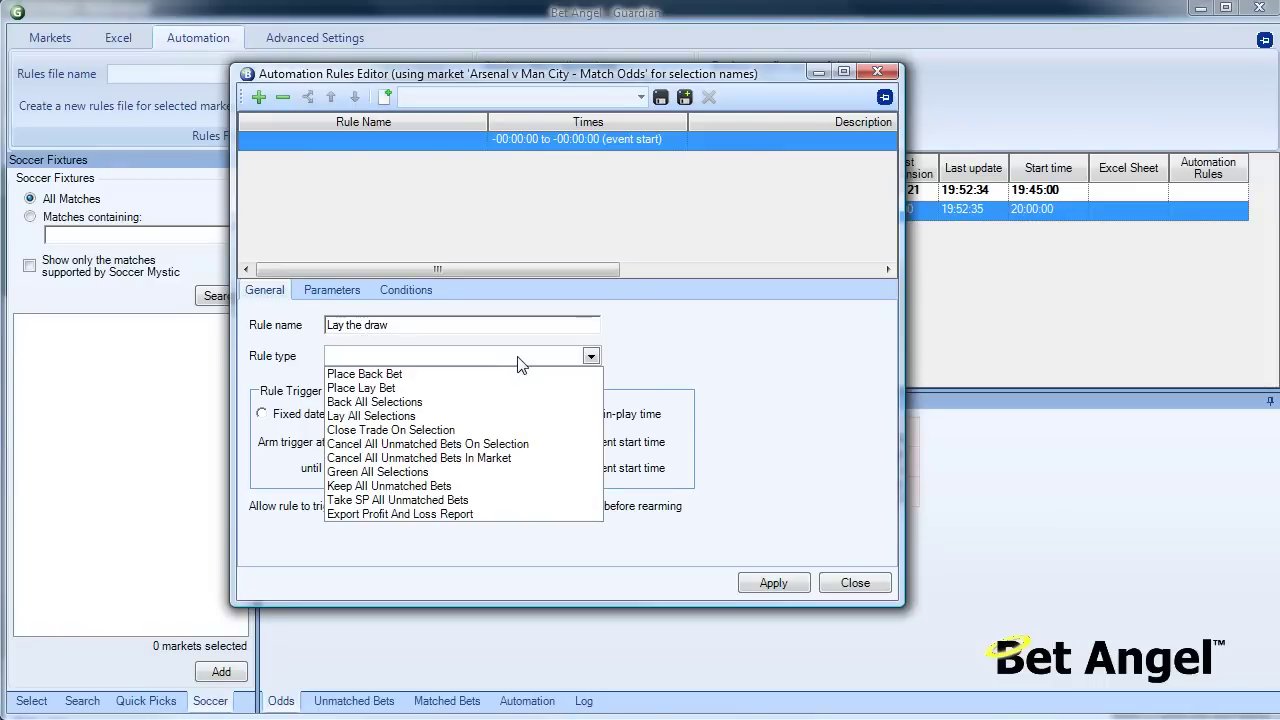
left_click(425, 389)
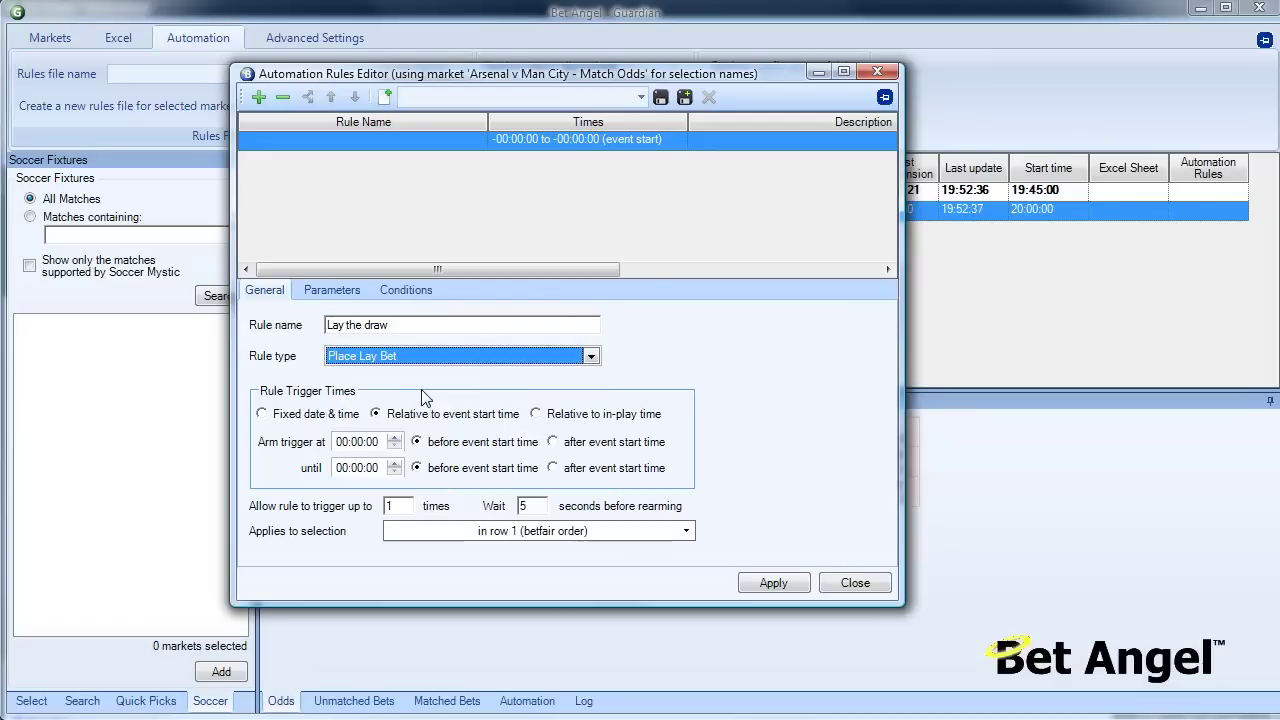
Arm the lay rule 00:05:00 before event start and apply it to the selection in row 3 by row index
left_click(355, 441)
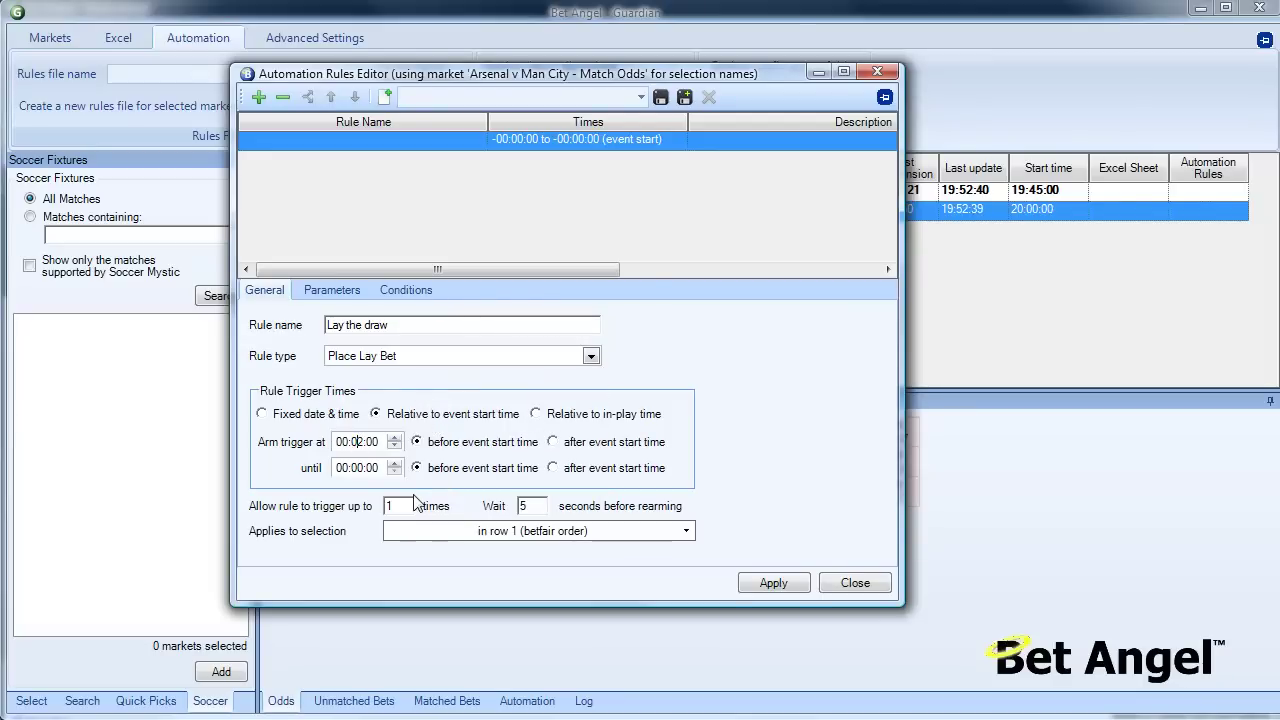
key("Up")
left_click(686, 533)
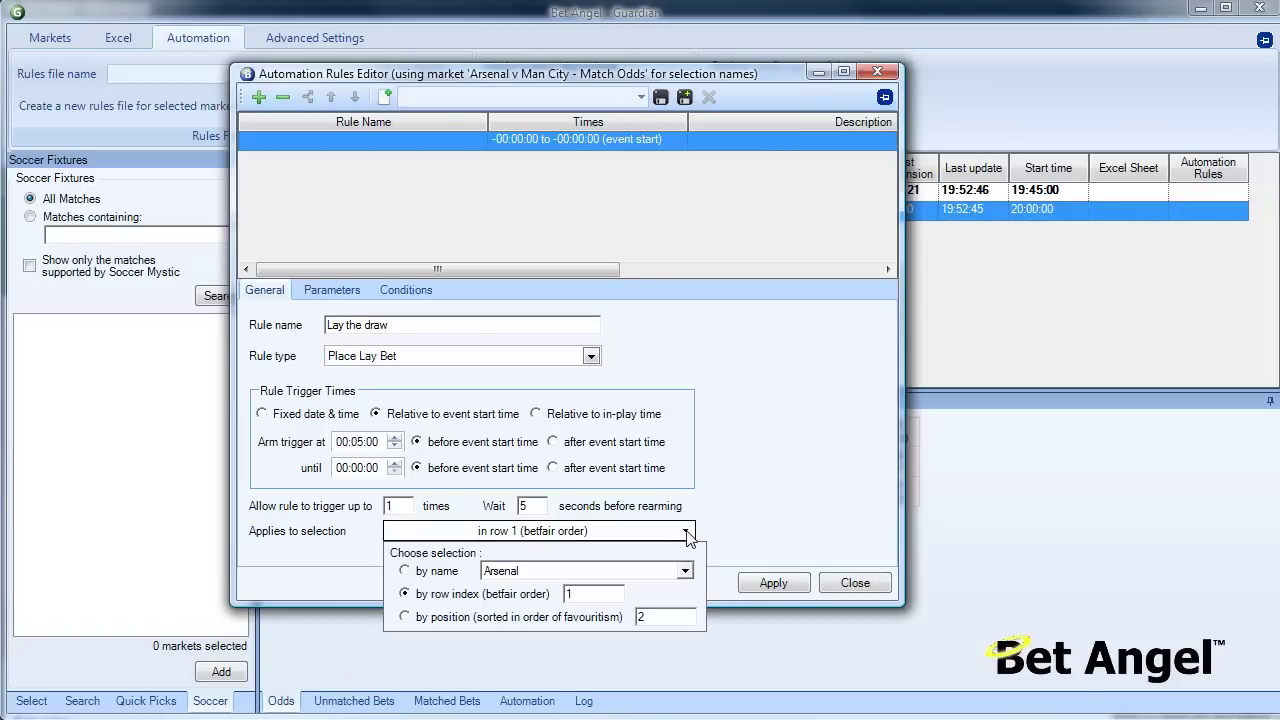
left_click(588, 595)
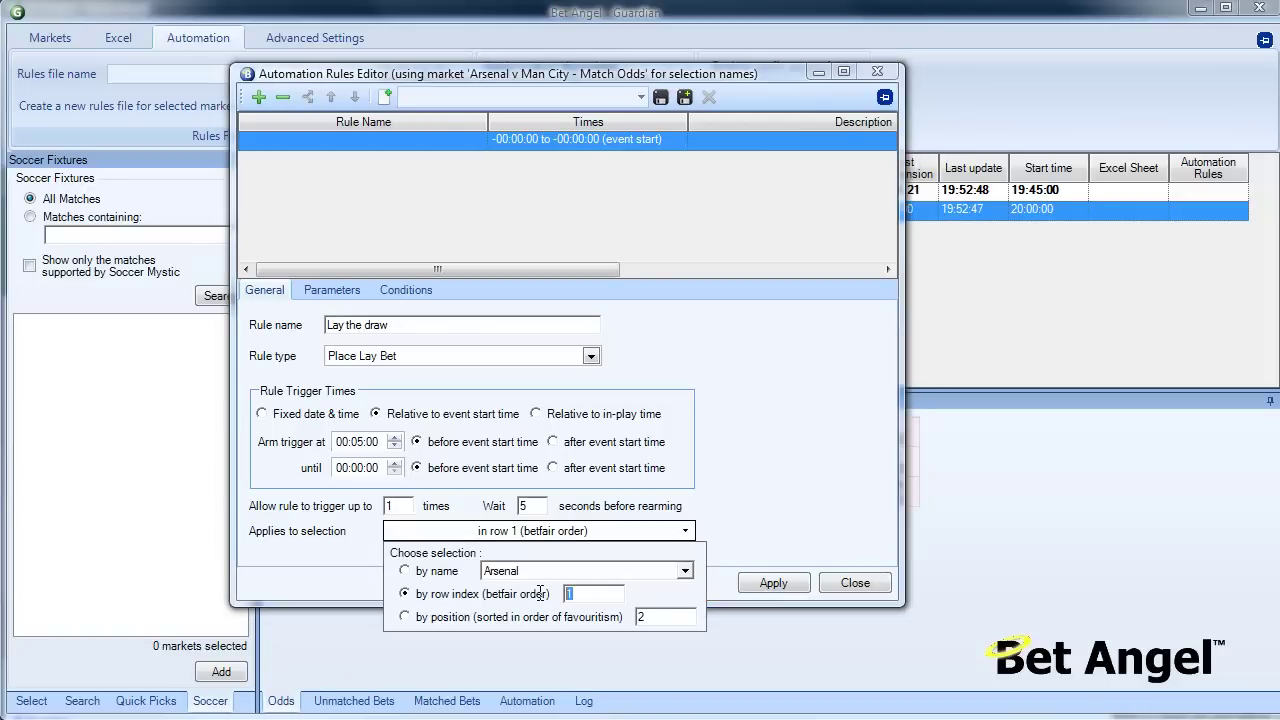
type("3")
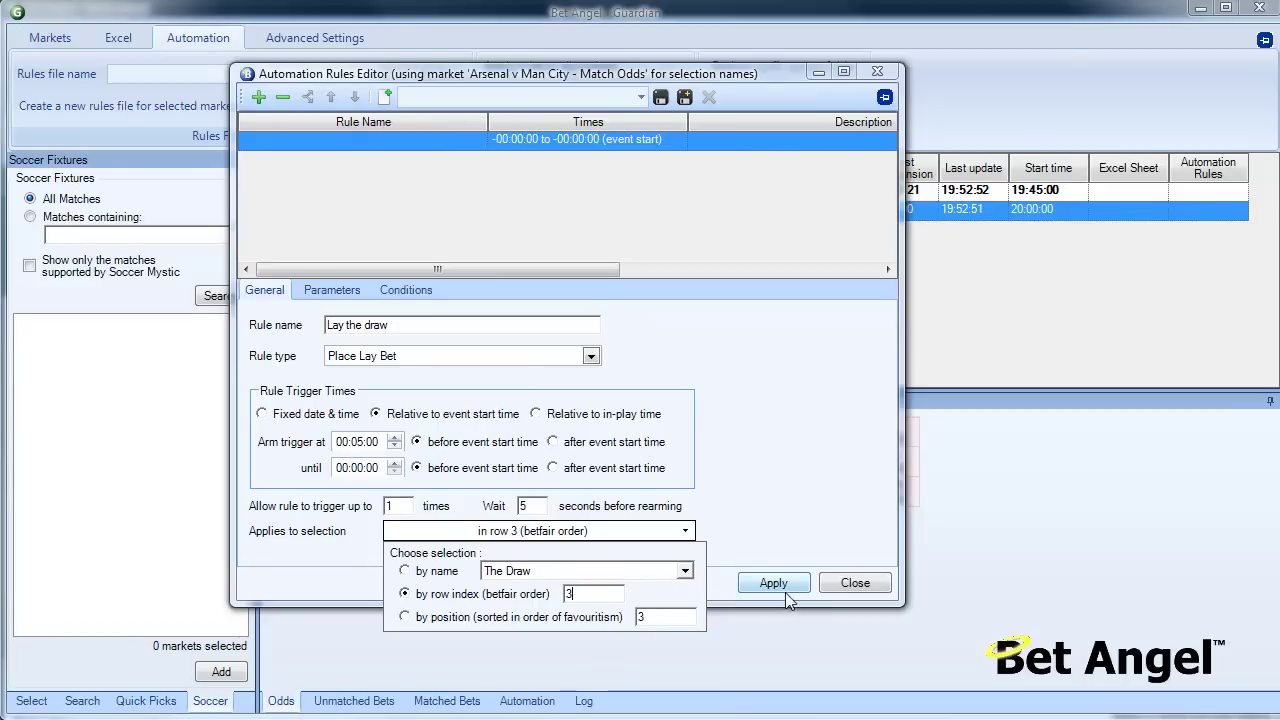
left_click(737, 382)
Have the lay bet placed at the best market price with a £10 stake, and apply the rule
left_click(342, 287)
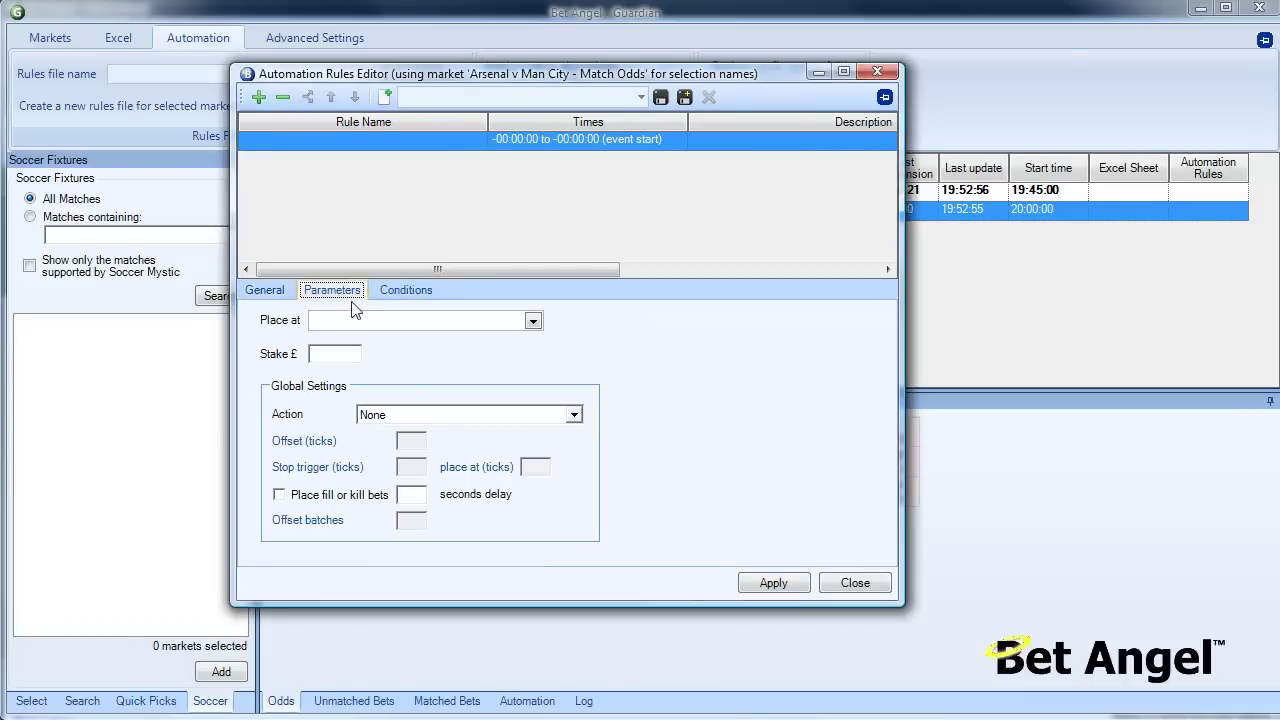
left_click(366, 323)
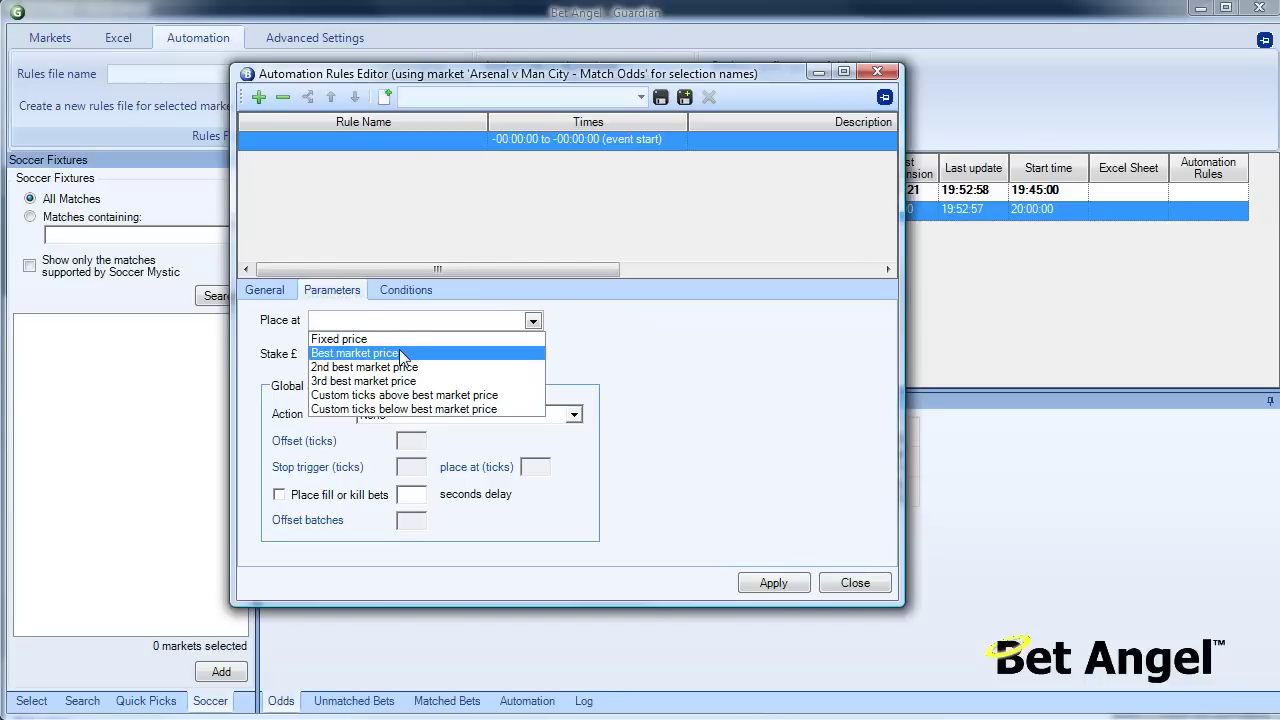
left_click(401, 353)
left_click(352, 354)
type("10")
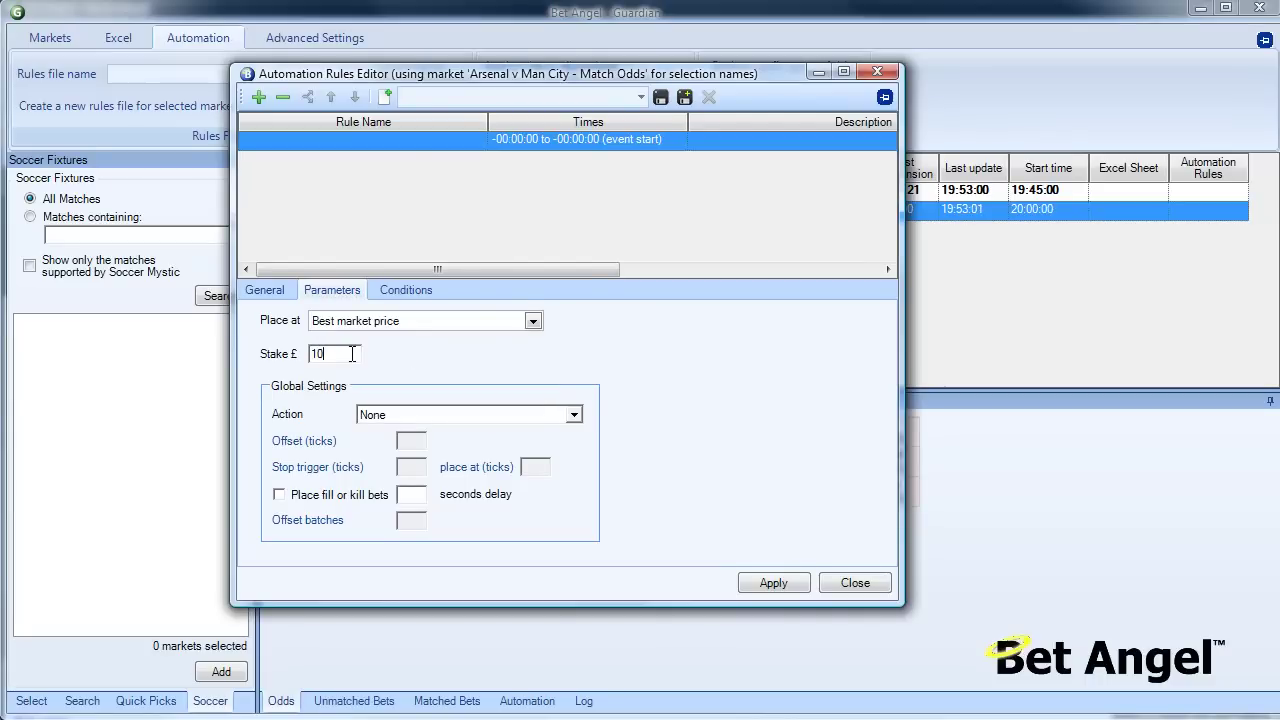
left_click(773, 584)
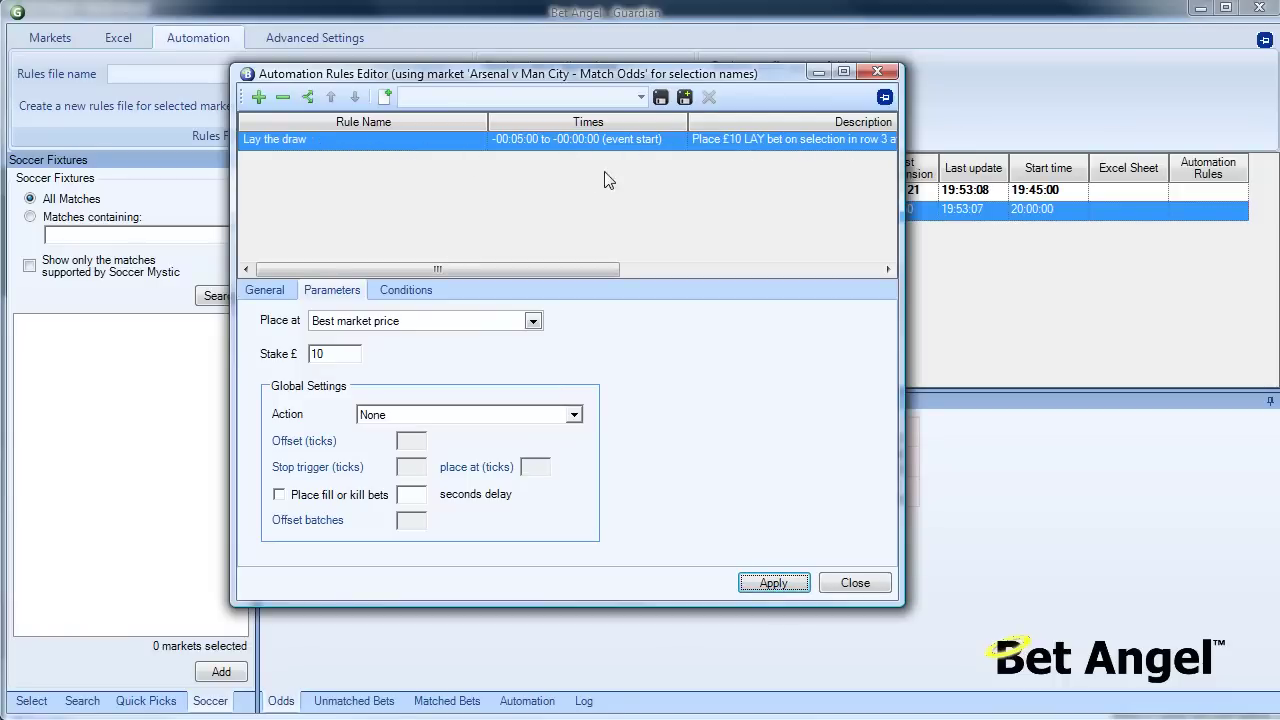
Add a second rule named "Green out if goal / profit" with the type Green All Selections
left_click(262, 292)
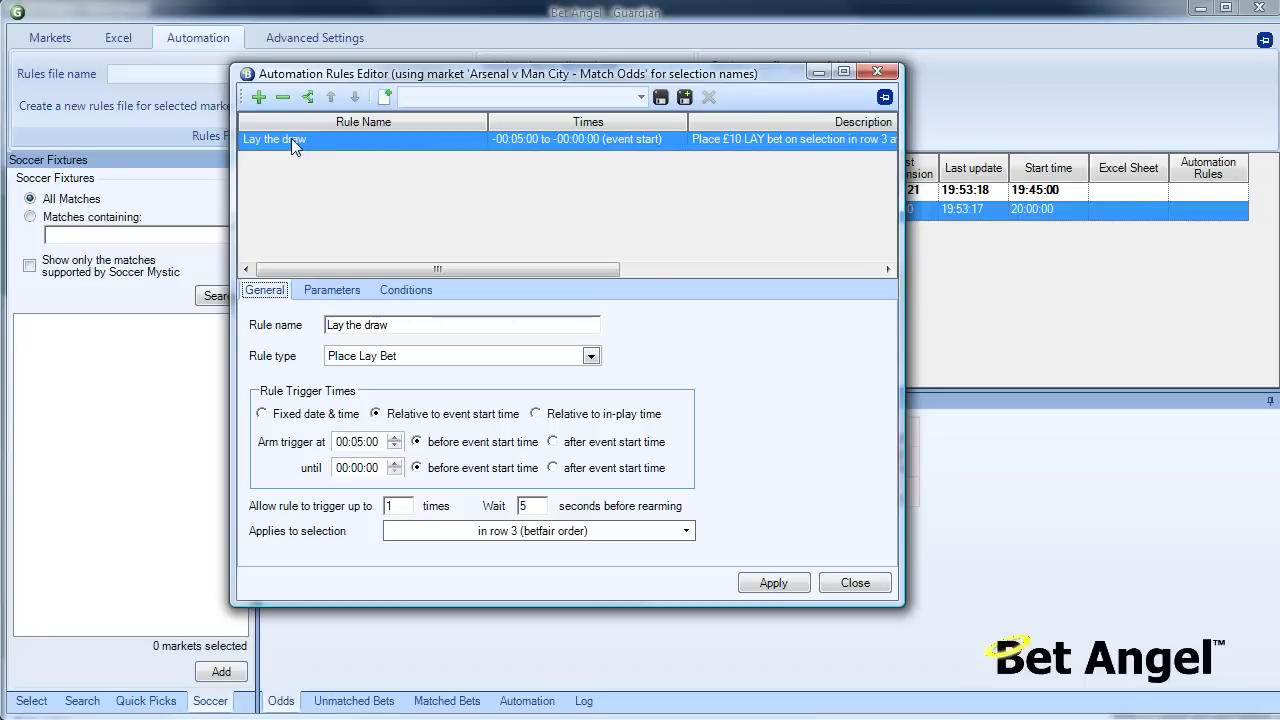
left_click(259, 97)
left_click(433, 324)
type("Green ou")
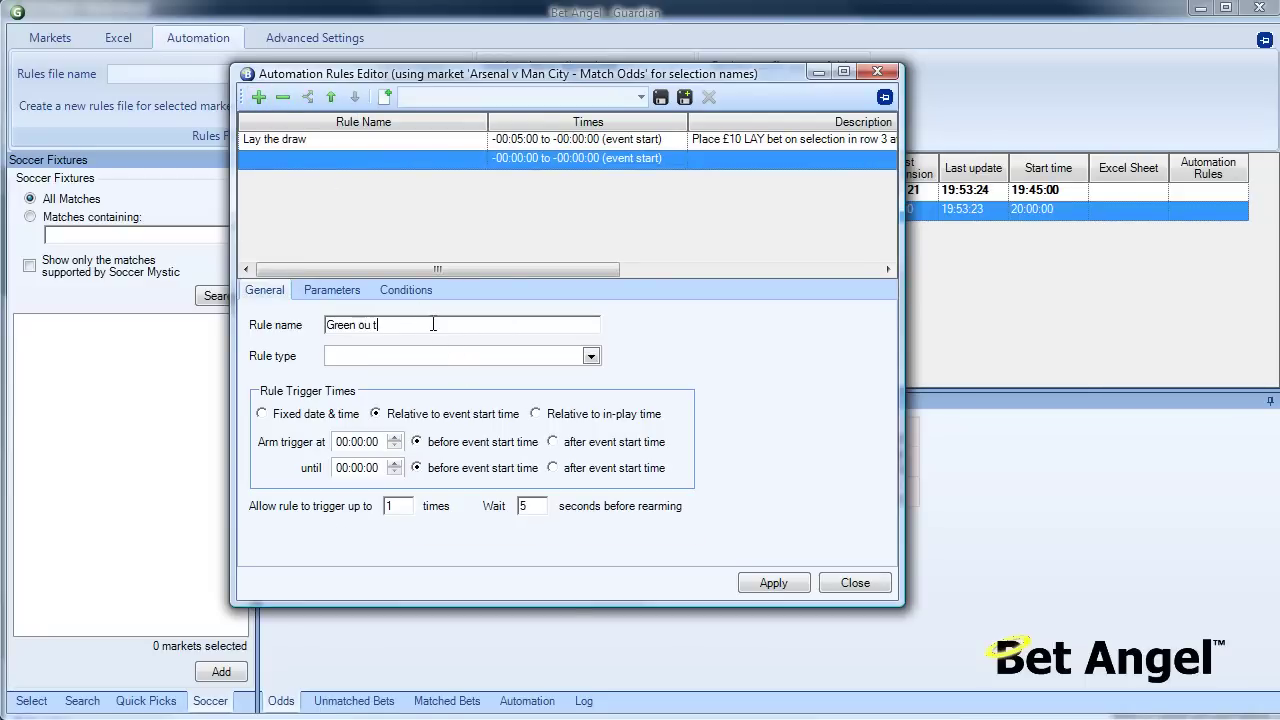
key("BackSpace")
type("t if goal / profit")
key("ctrl+a")
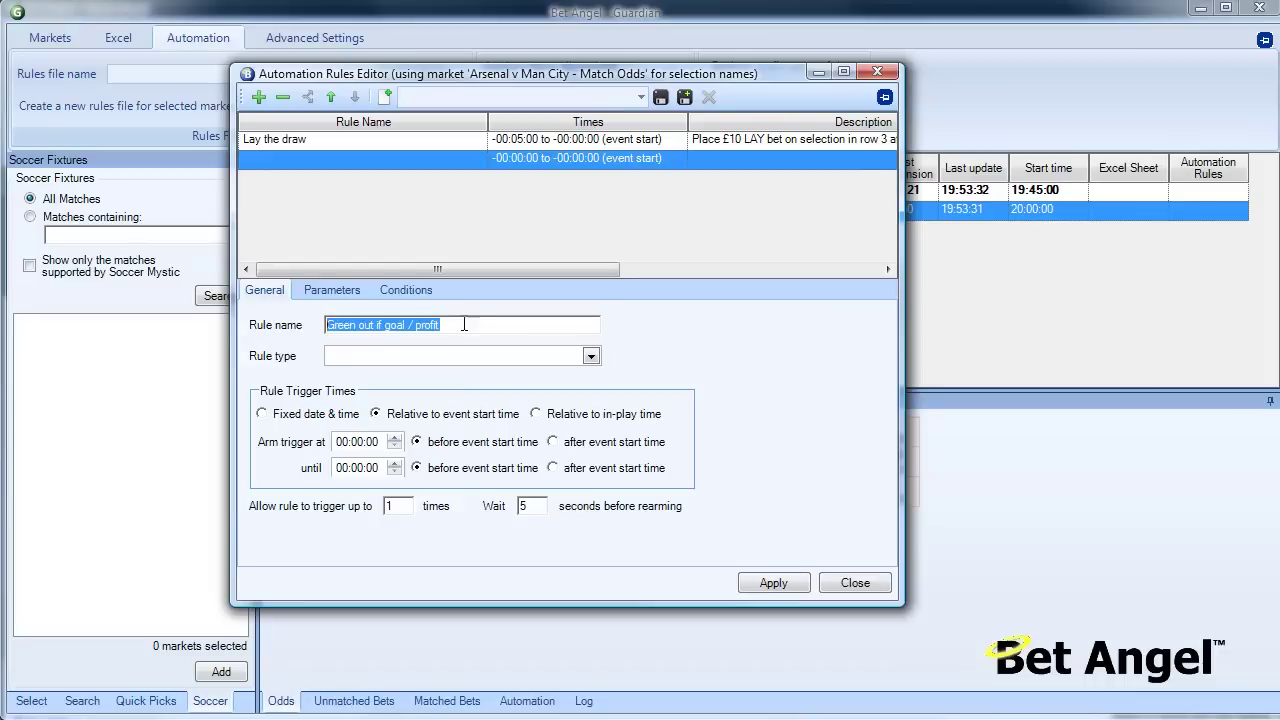
left_click(468, 325)
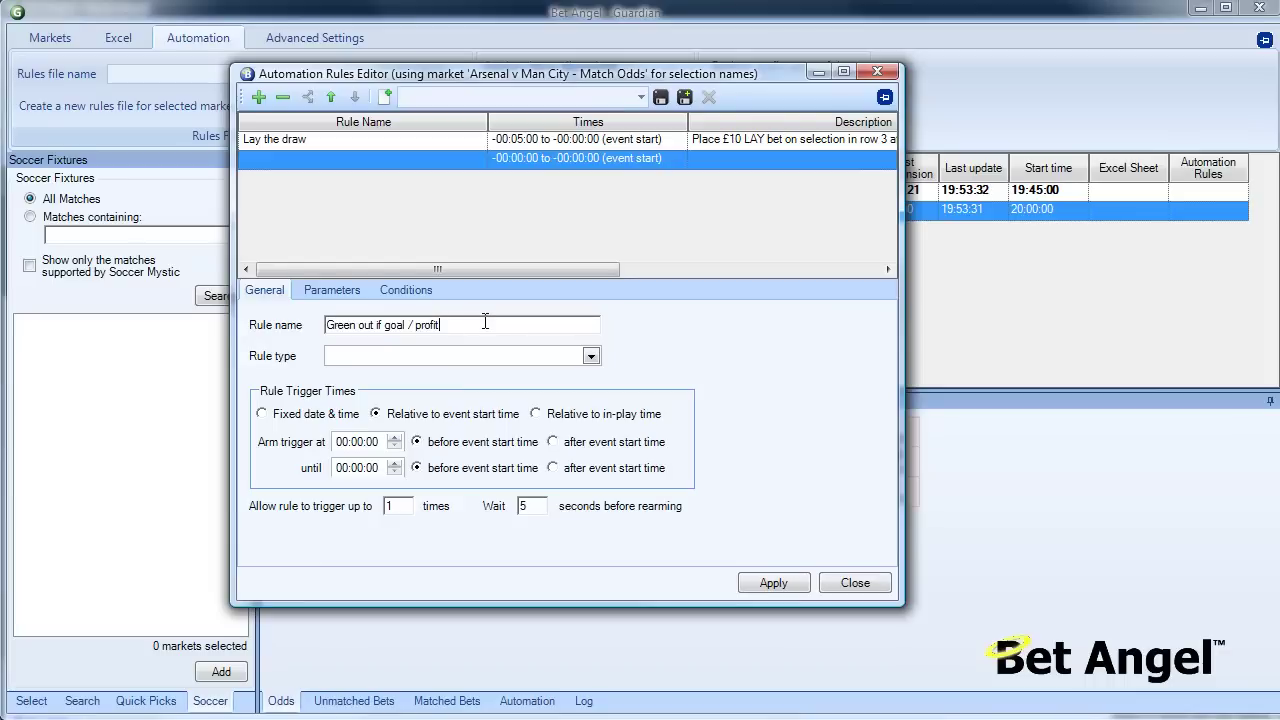
left_click(591, 356)
left_click(489, 472)
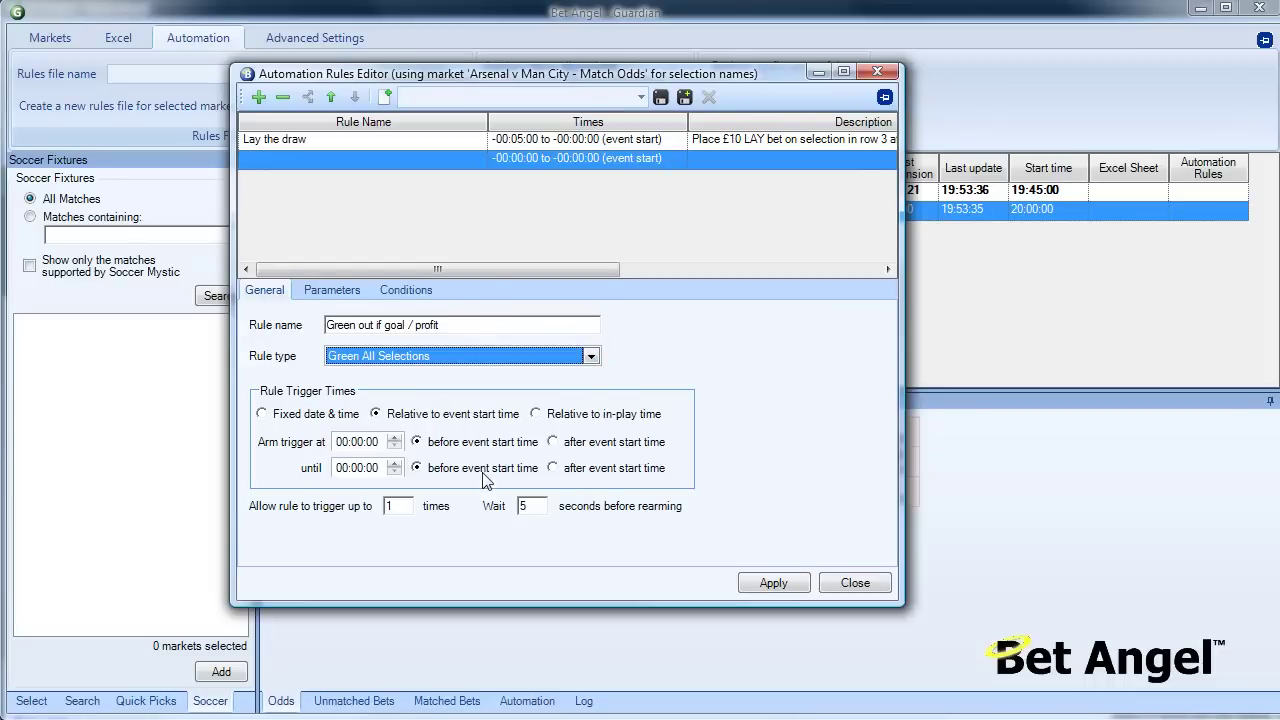
Make the green-out rule relative to in-play time until 02:00:00, triggering up to 100 times with 60 seconds before rearming
left_click(536, 414)
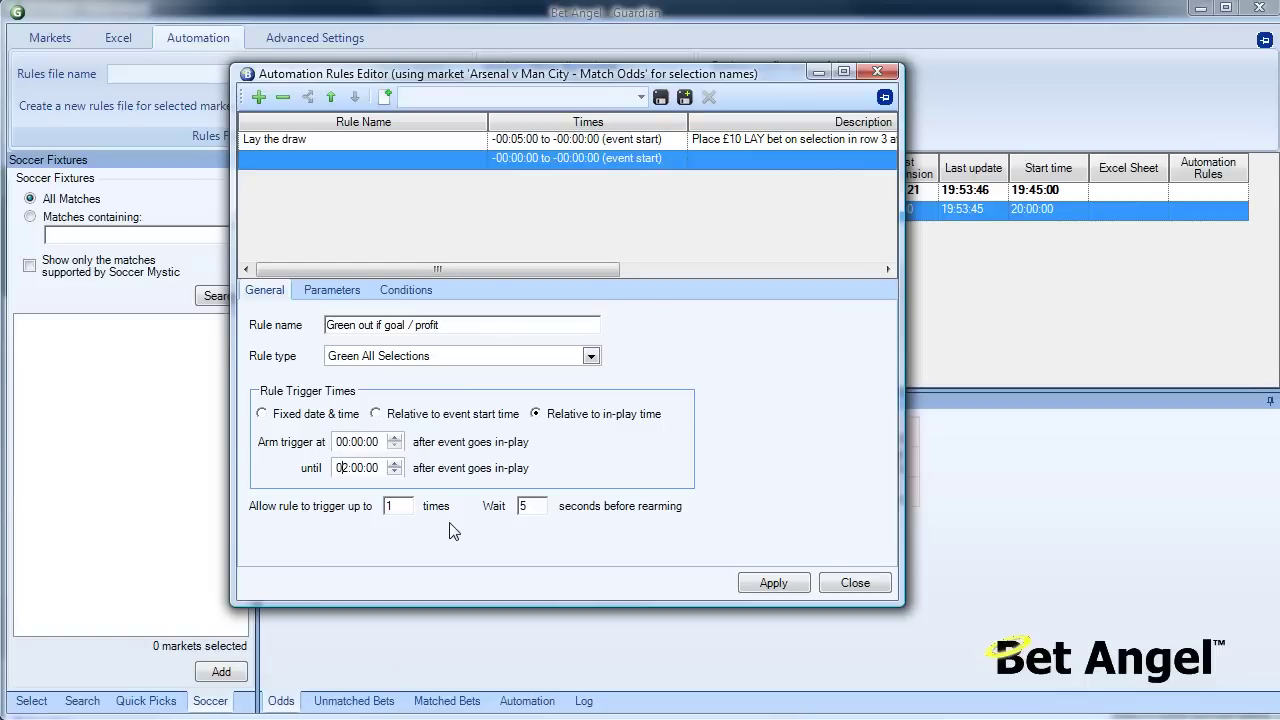
left_click(418, 508)
type("00")
key("Tab")
type("60")
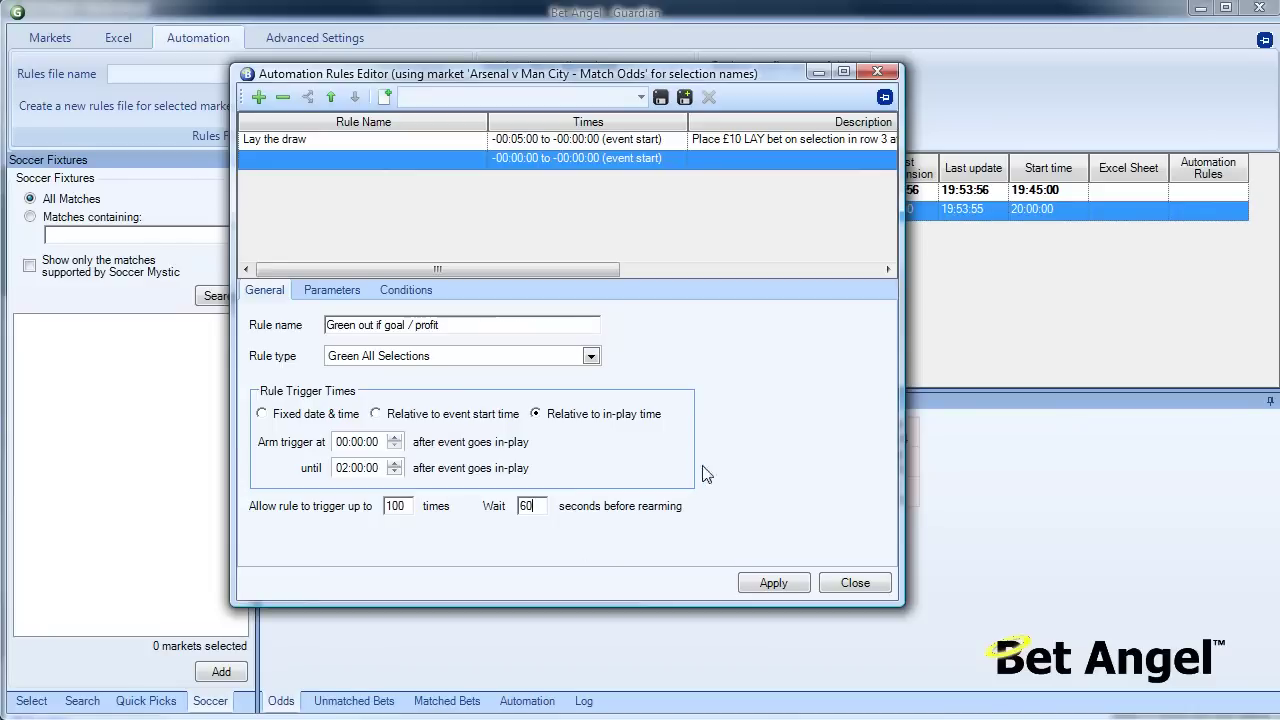
Add a Green All Profit condition to the green-out rule requiring profit greater than £0, and apply it
left_click(416, 296)
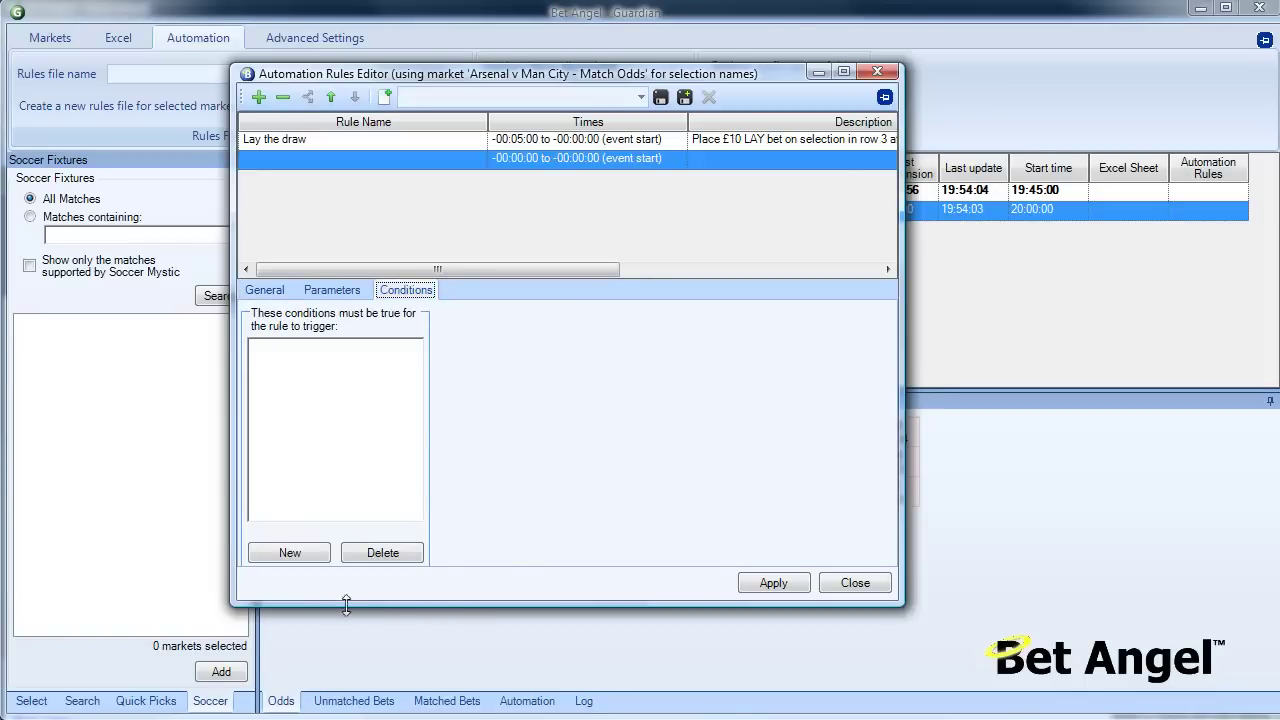
left_click(300, 551)
left_click(655, 325)
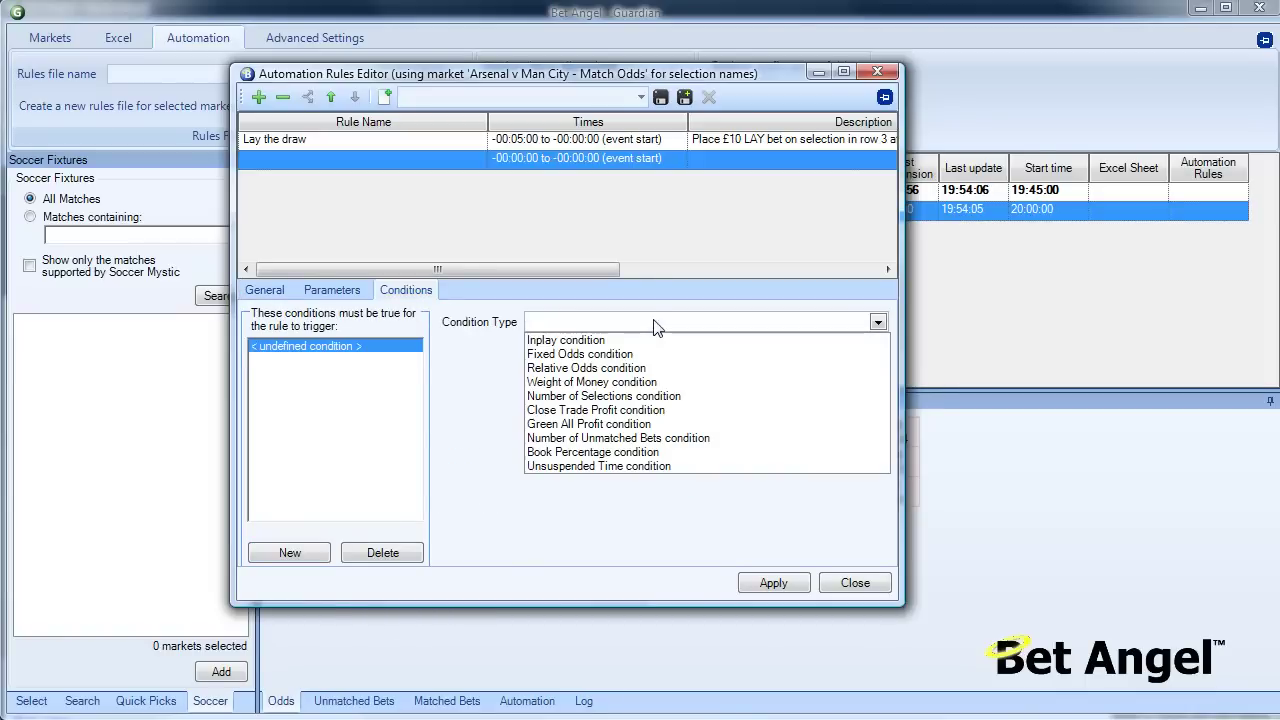
left_click(645, 424)
left_click(648, 382)
left_click(648, 382)
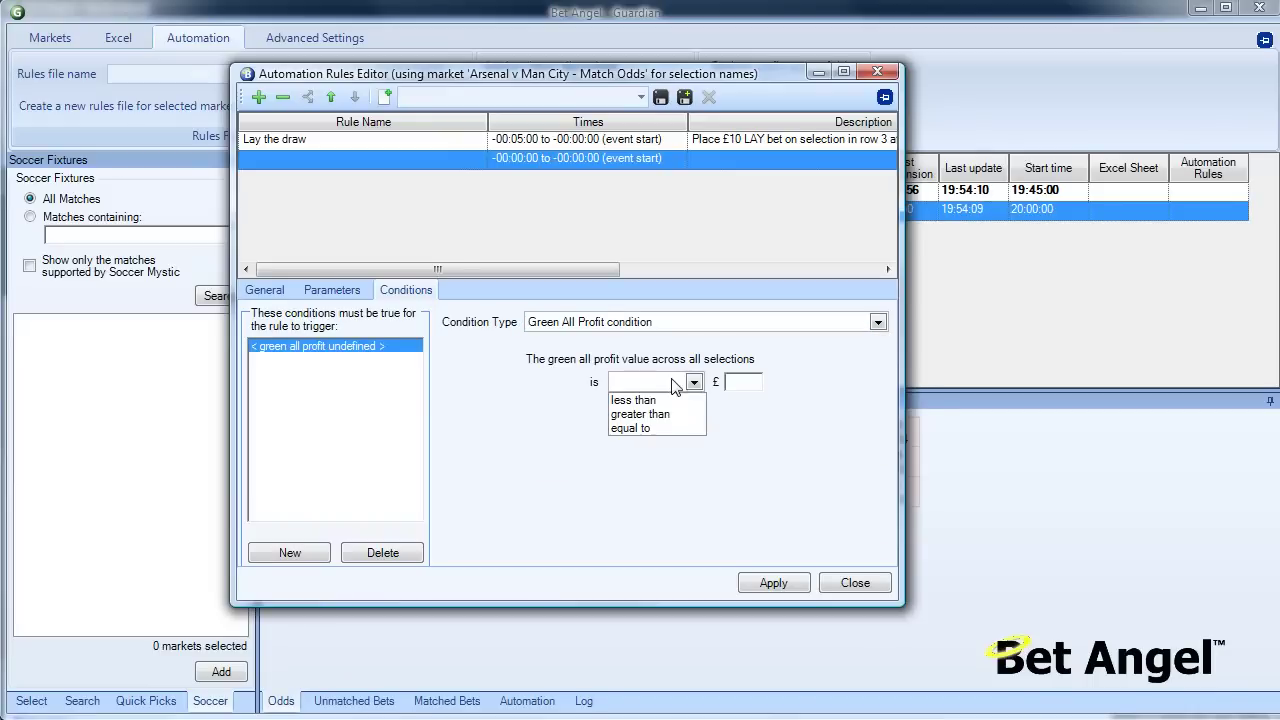
left_click(660, 415)
left_click(745, 381)
type("0")
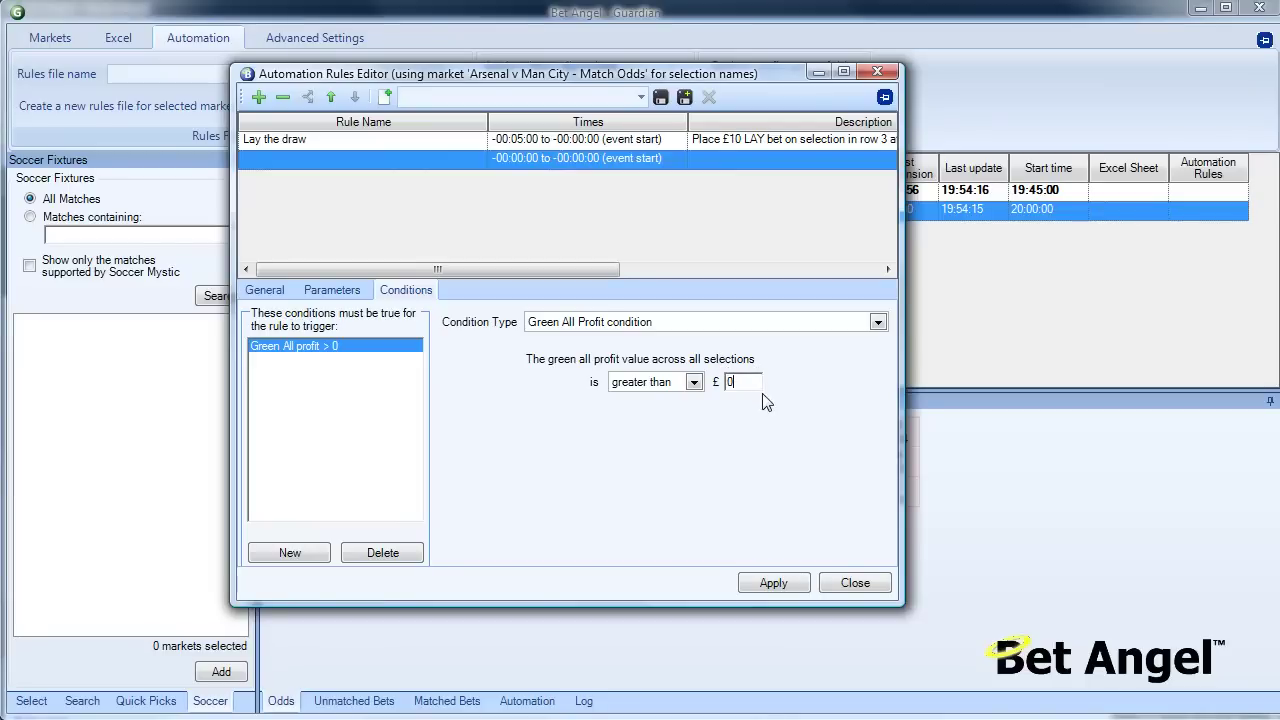
left_click(774, 583)
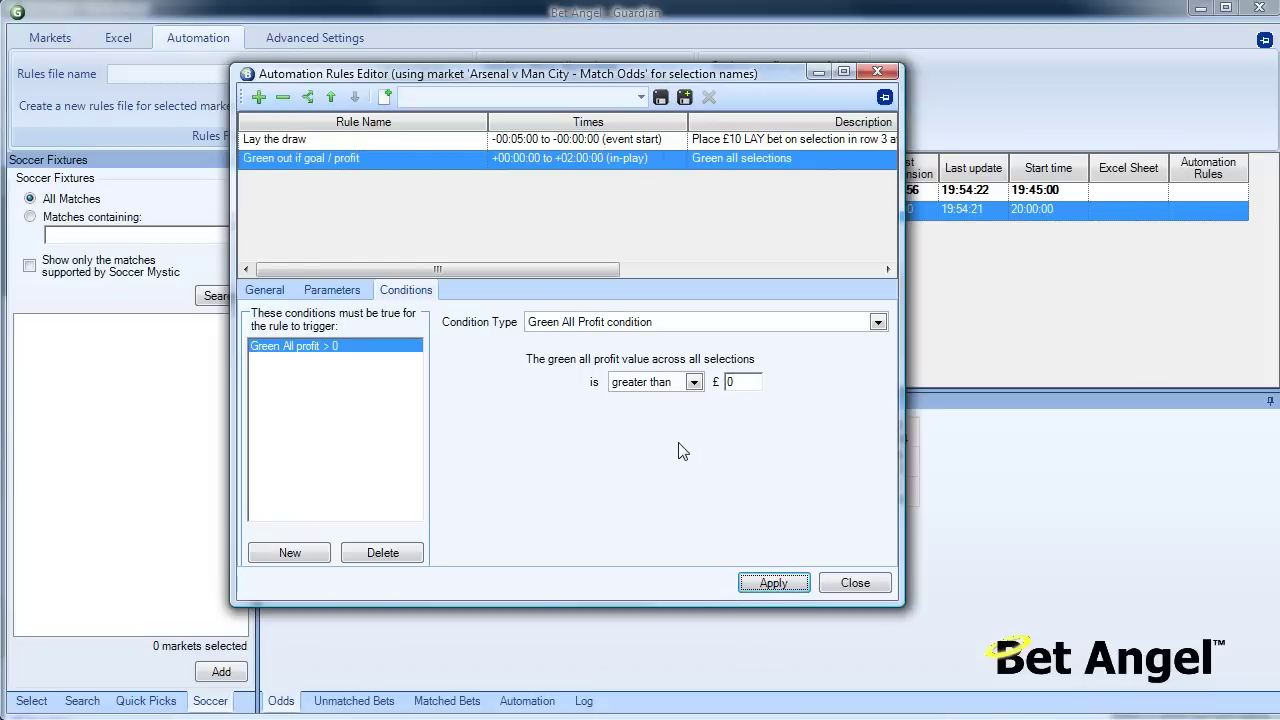
Add an Unsuspended Time condition requiring more than 90 seconds since the market was unsuspended, and apply it
left_click(312, 548)
left_click(628, 324)
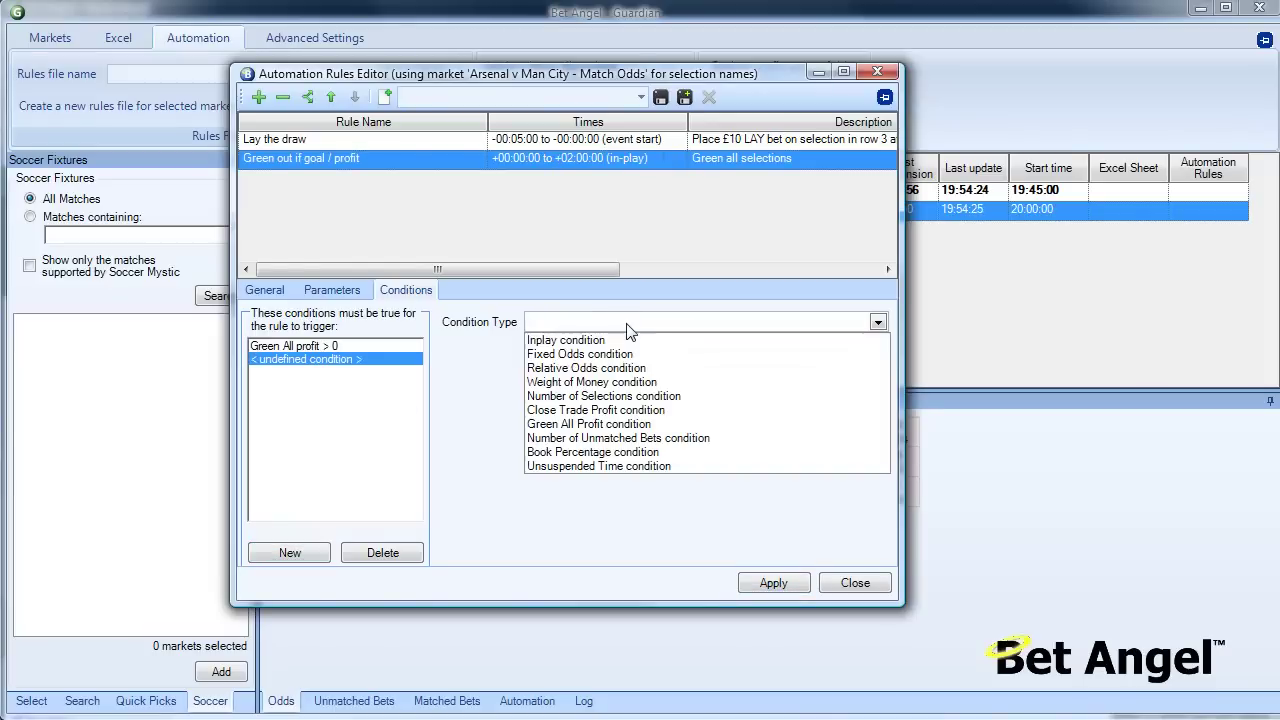
left_click(632, 465)
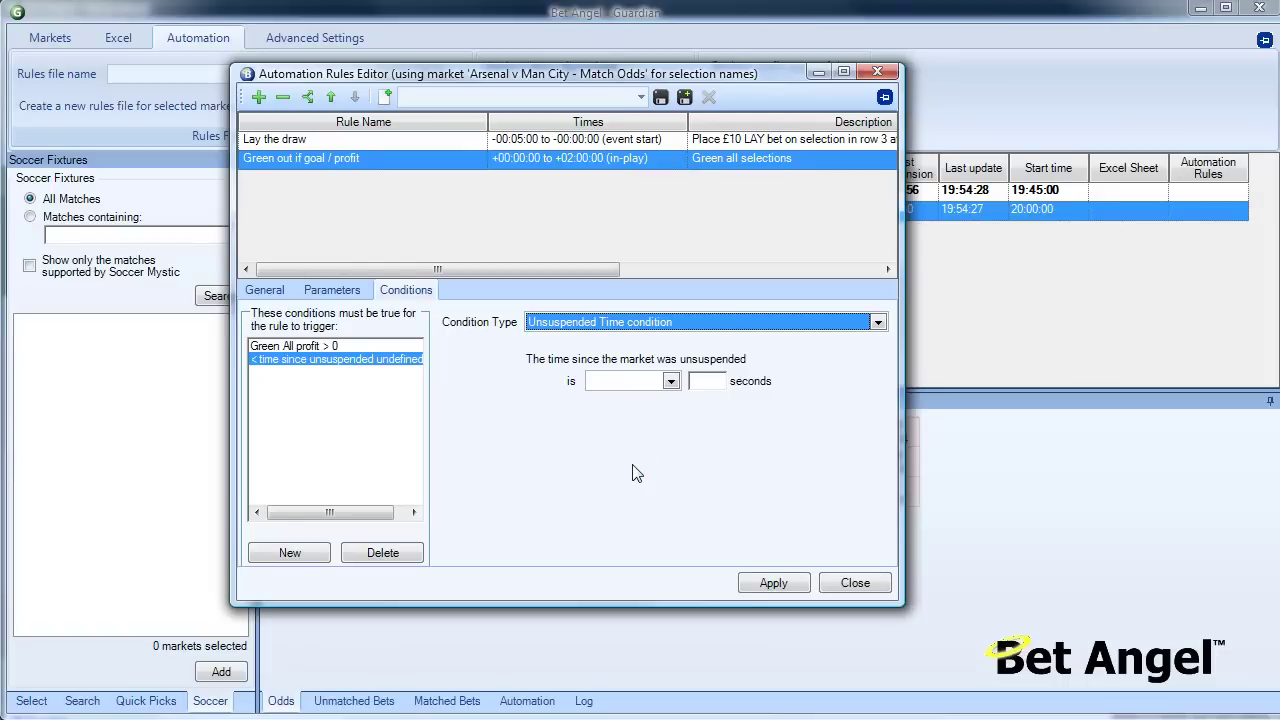
left_click(671, 382)
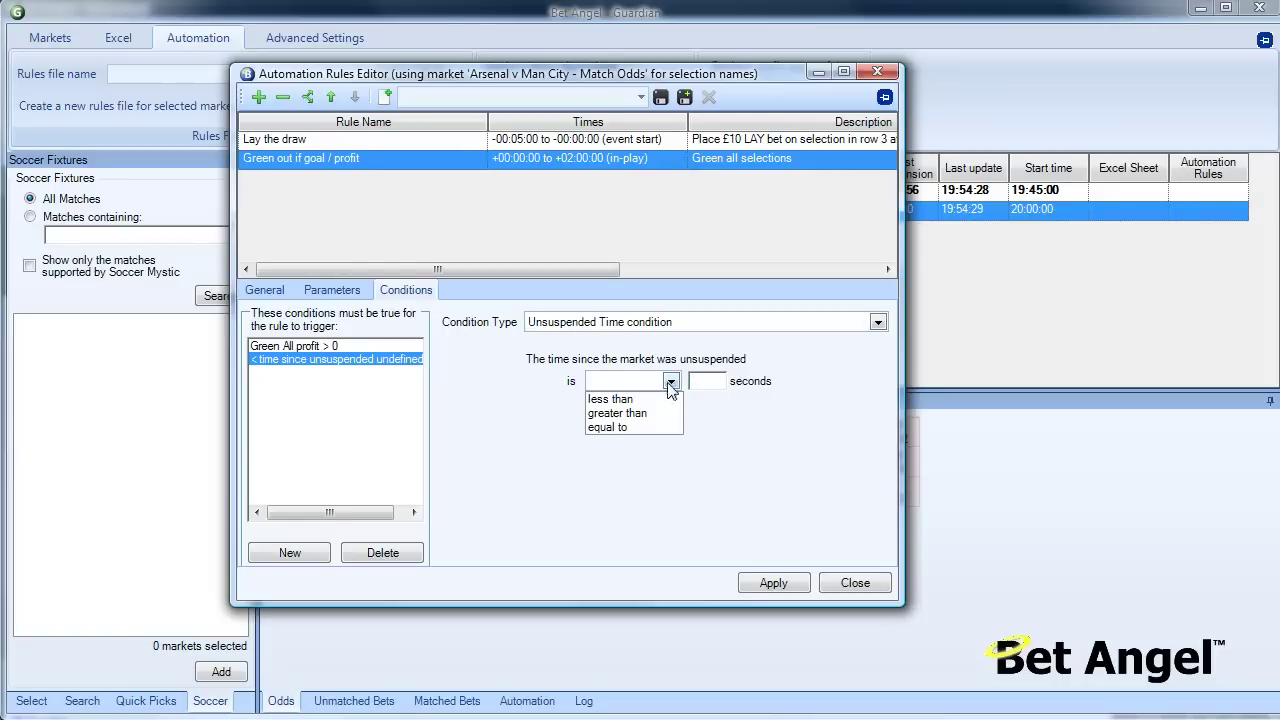
left_click(645, 414)
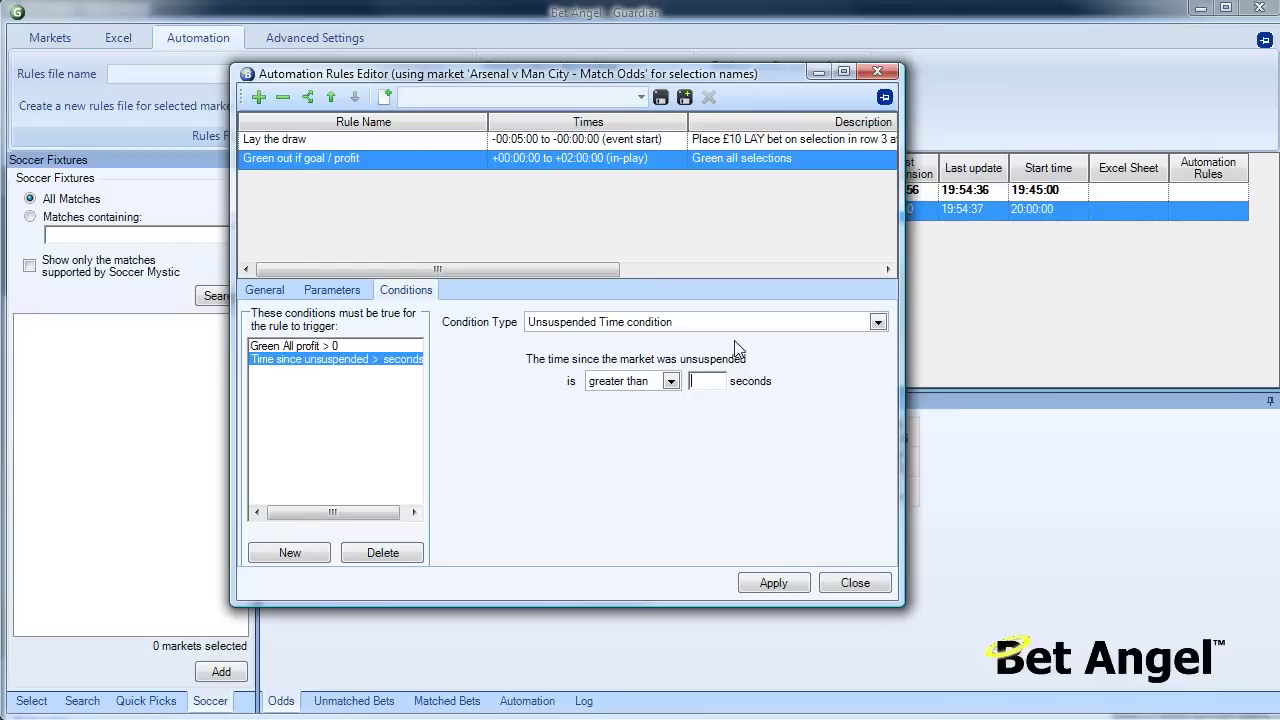
type("2")
key("BackSpace")
type("90")
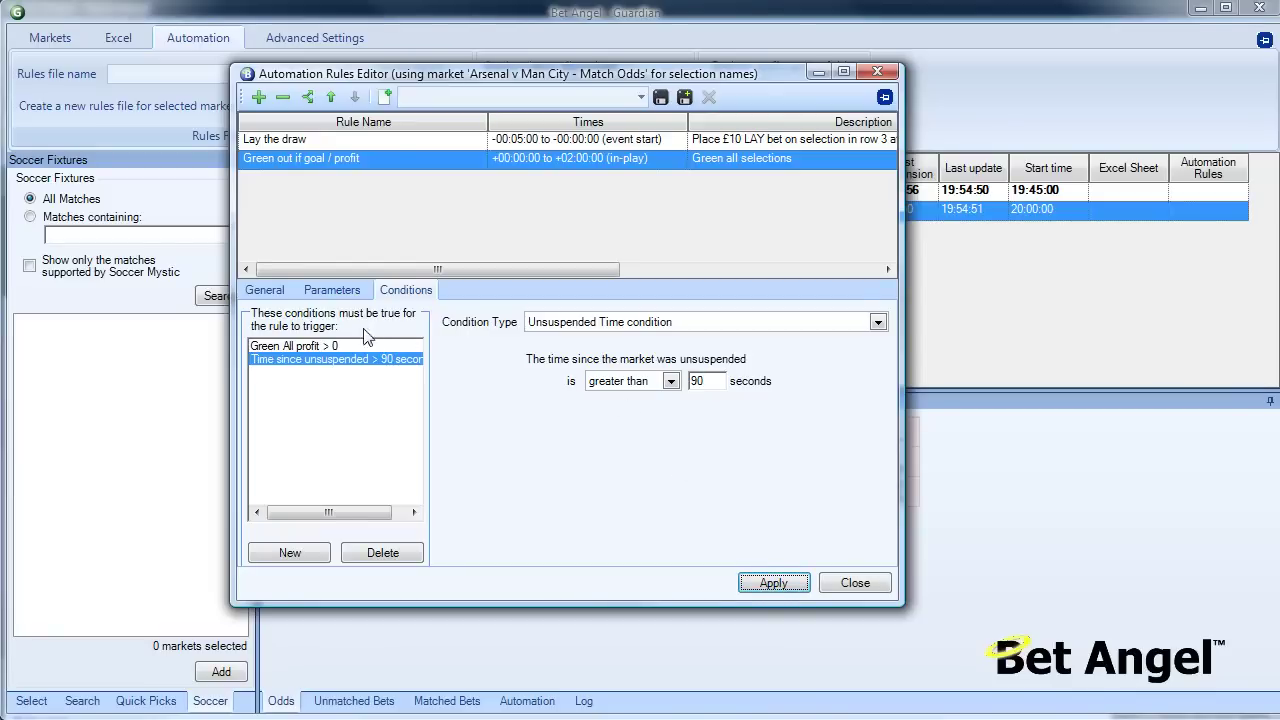
Review the green-out rule's trigger times, rearming delay, parameters and both conditions
left_click(265, 290)
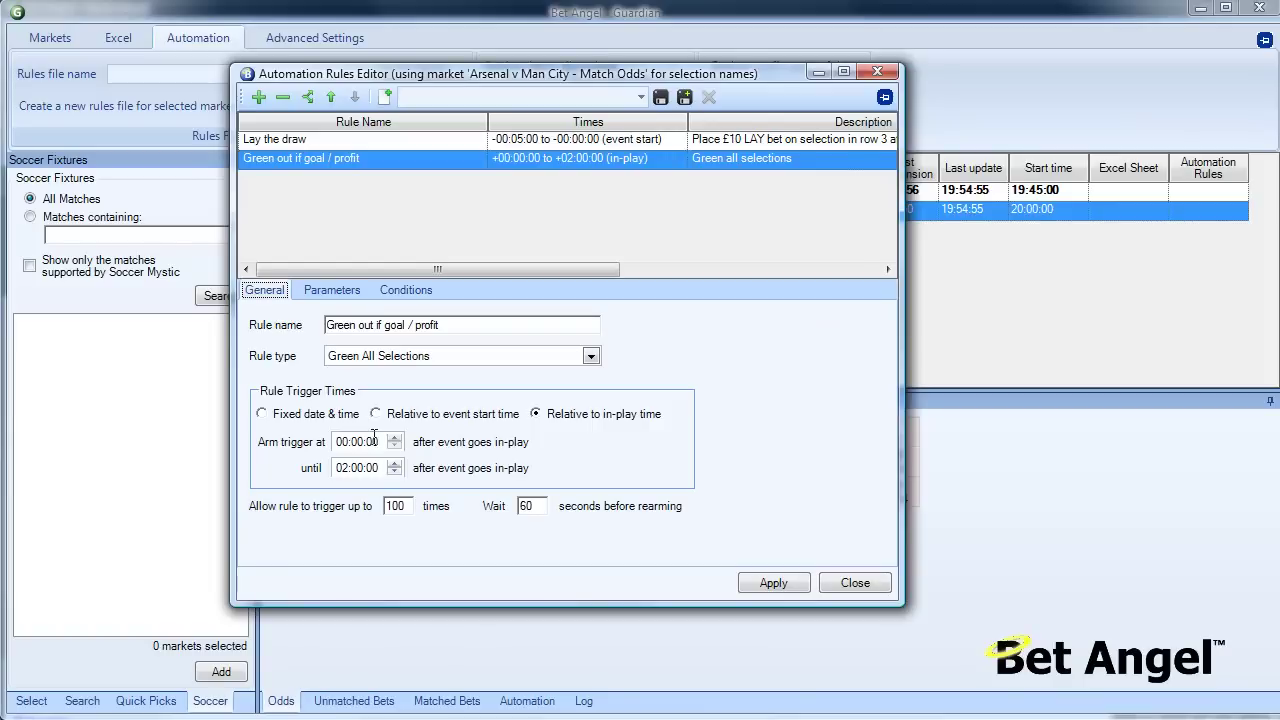
double_click(535, 506)
left_click(530, 506)
left_click(343, 291)
left_click(399, 294)
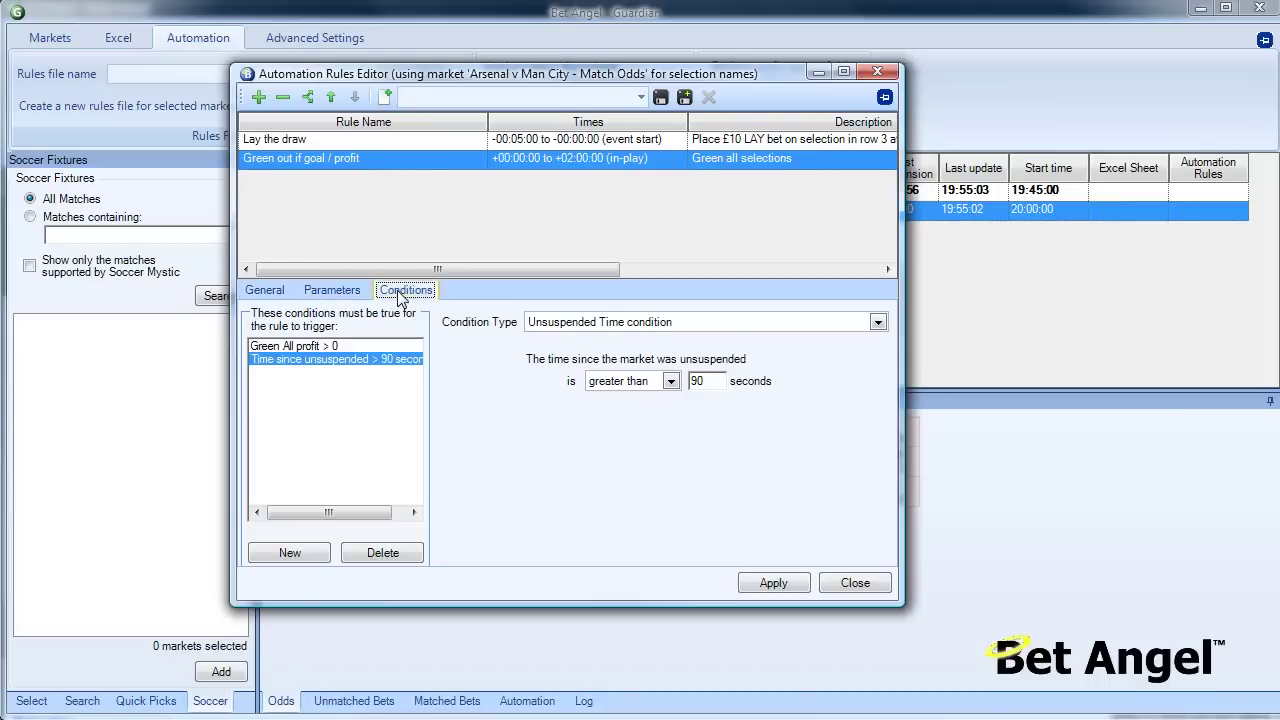
left_click(323, 348)
left_click(337, 362)
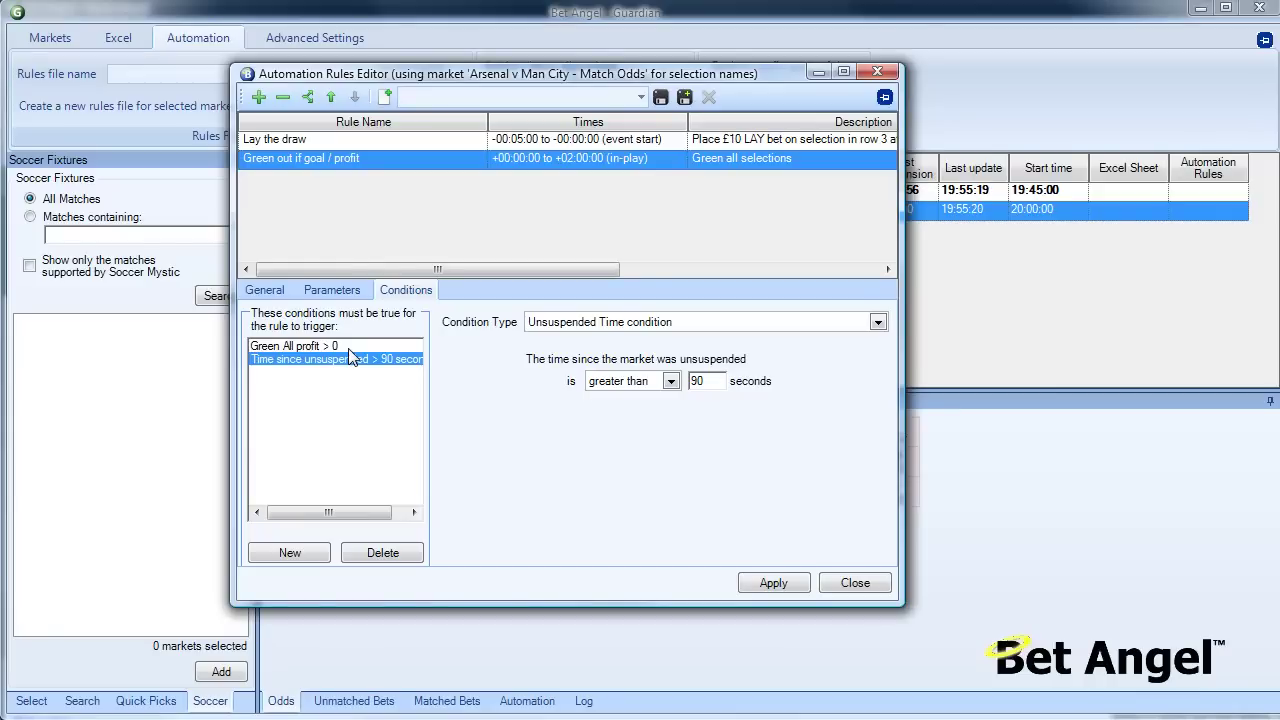
left_click(282, 293)
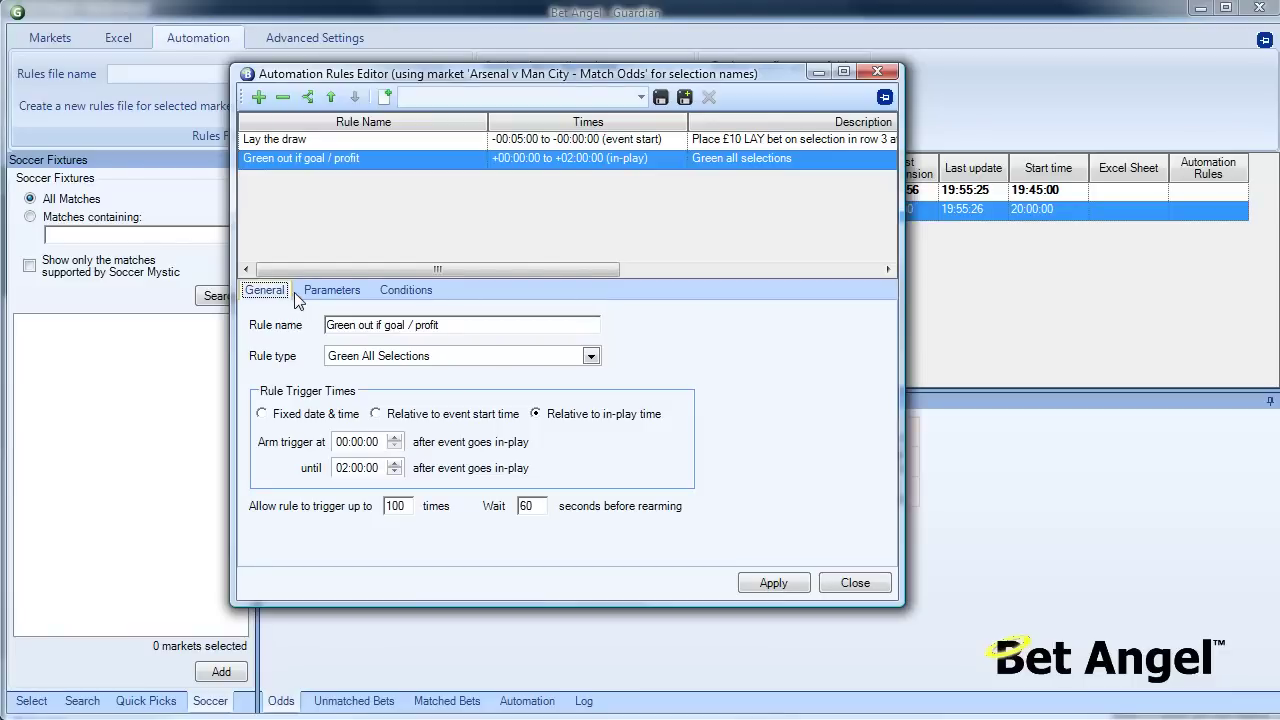
left_click(352, 160)
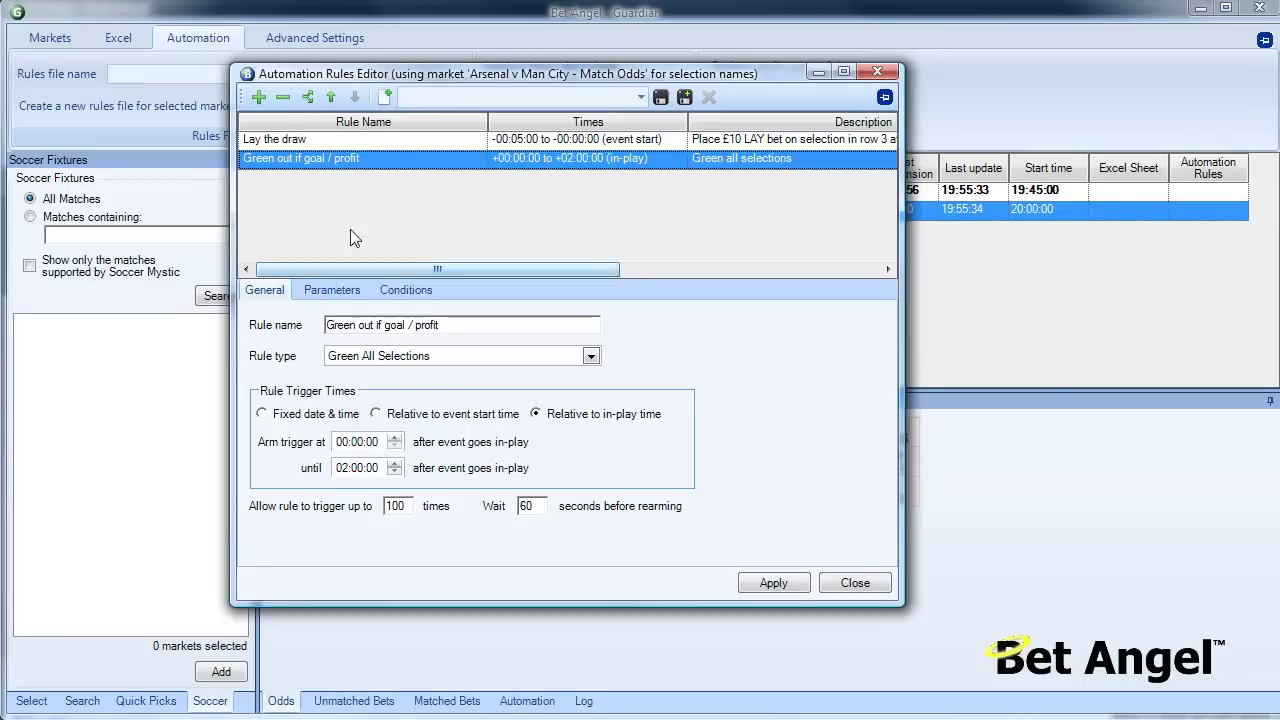
left_click(260, 97)
left_click(427, 326)
type("Green it half time")
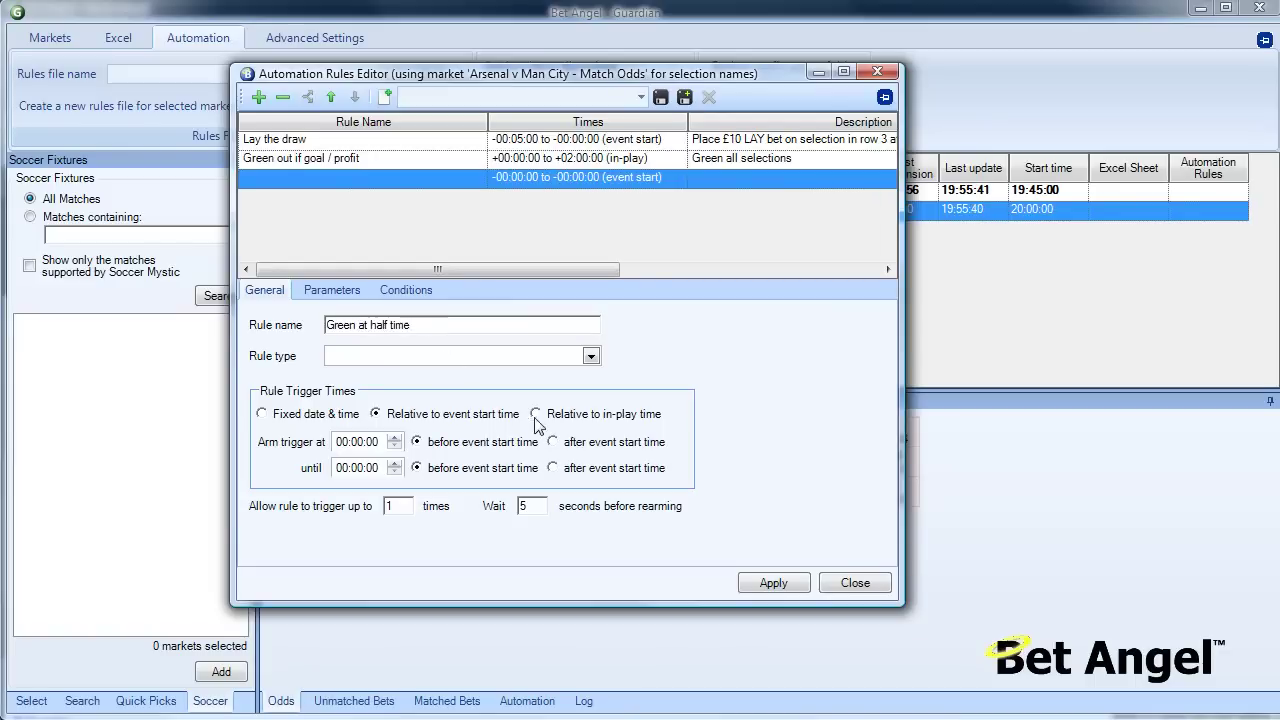
left_click(538, 414)
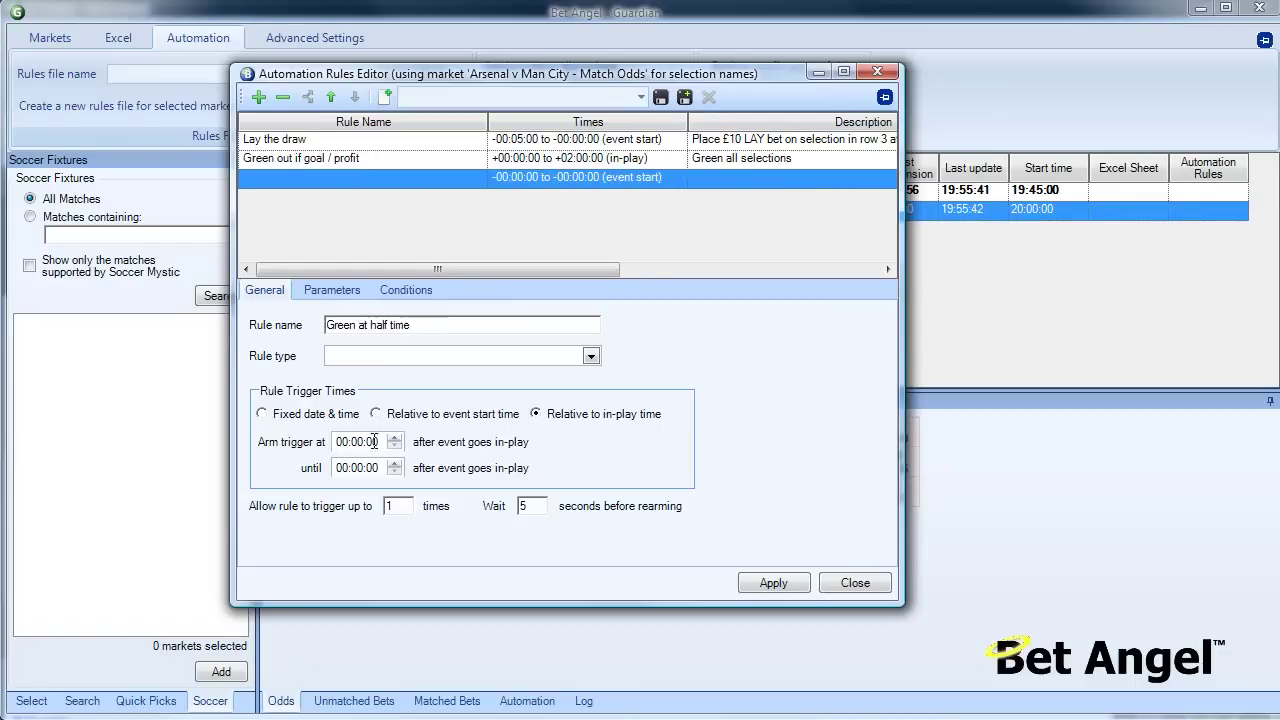
key("BackSpace")
type("45")
left_click(332, 290)
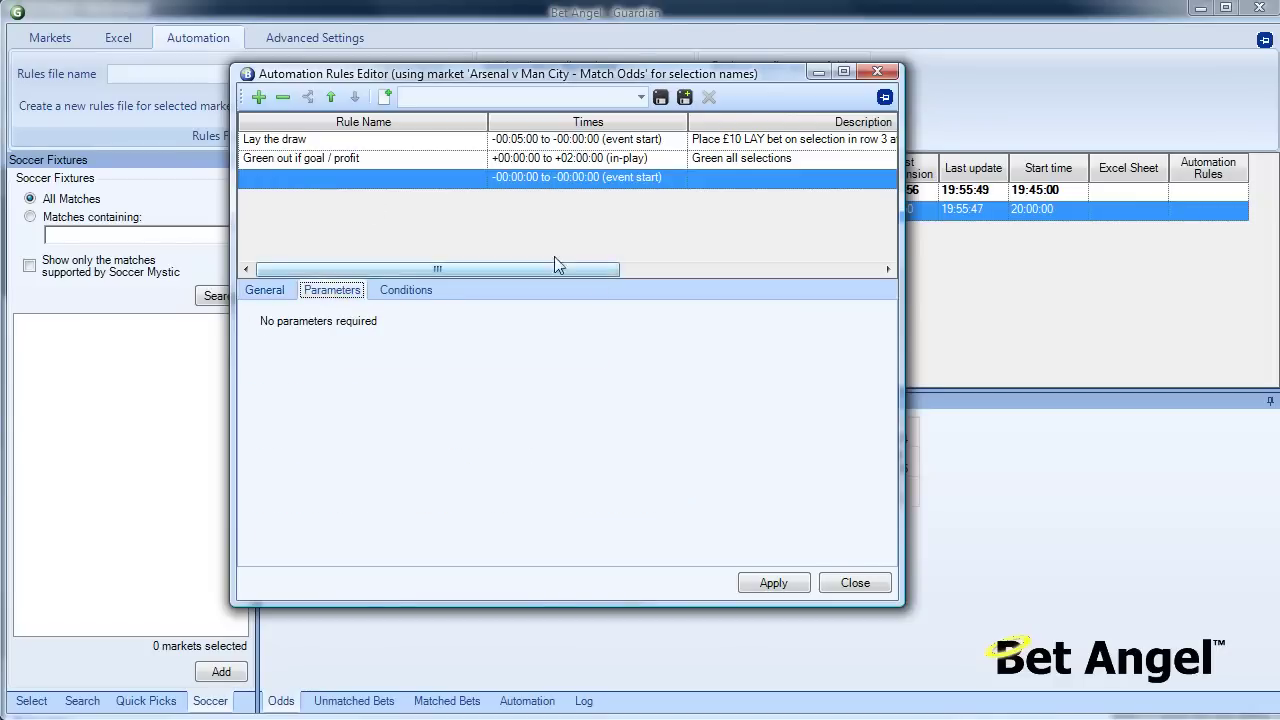
left_click(289, 98)
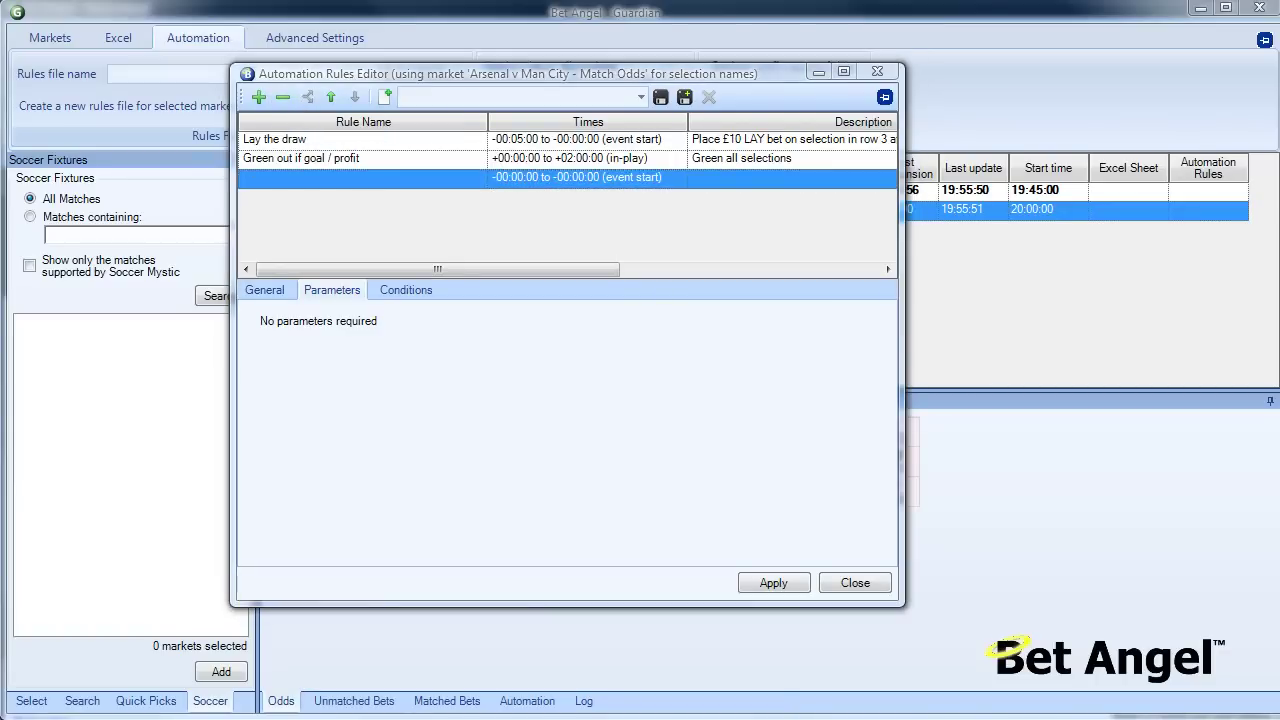
key("Return")
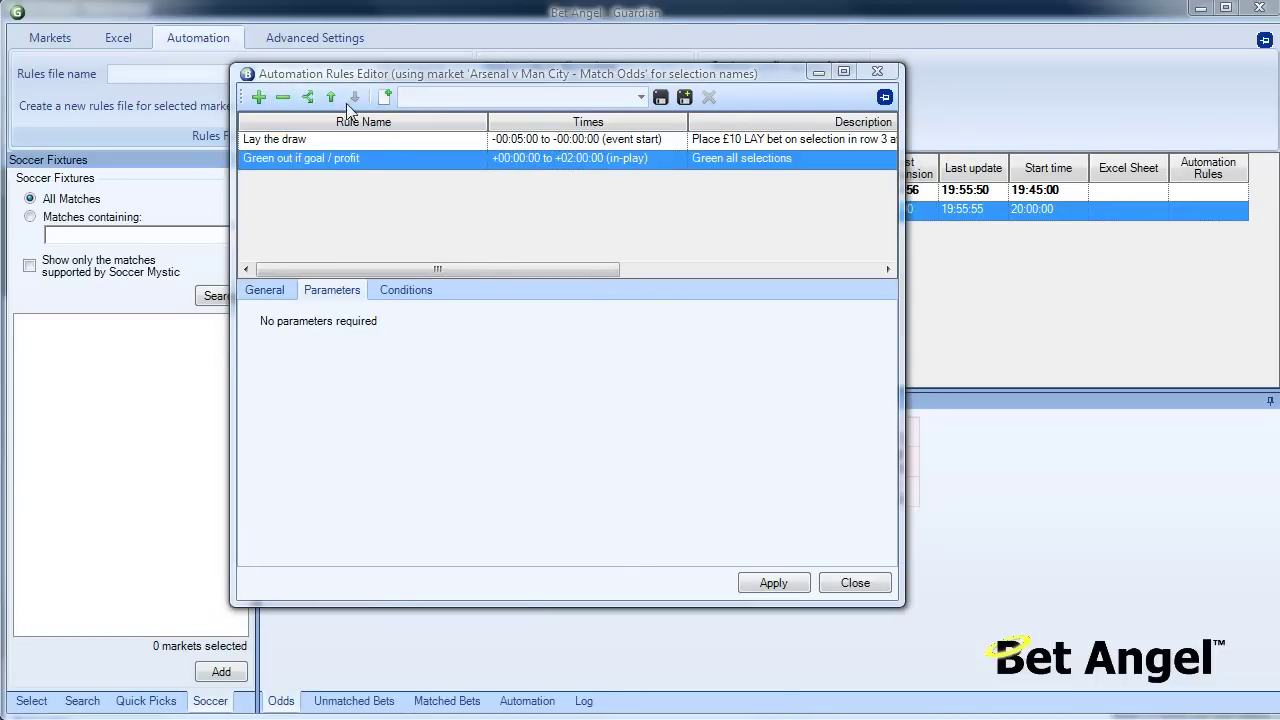
Review the lay-the-draw rule's parameters and the green-out rule's conditions
left_click(336, 145)
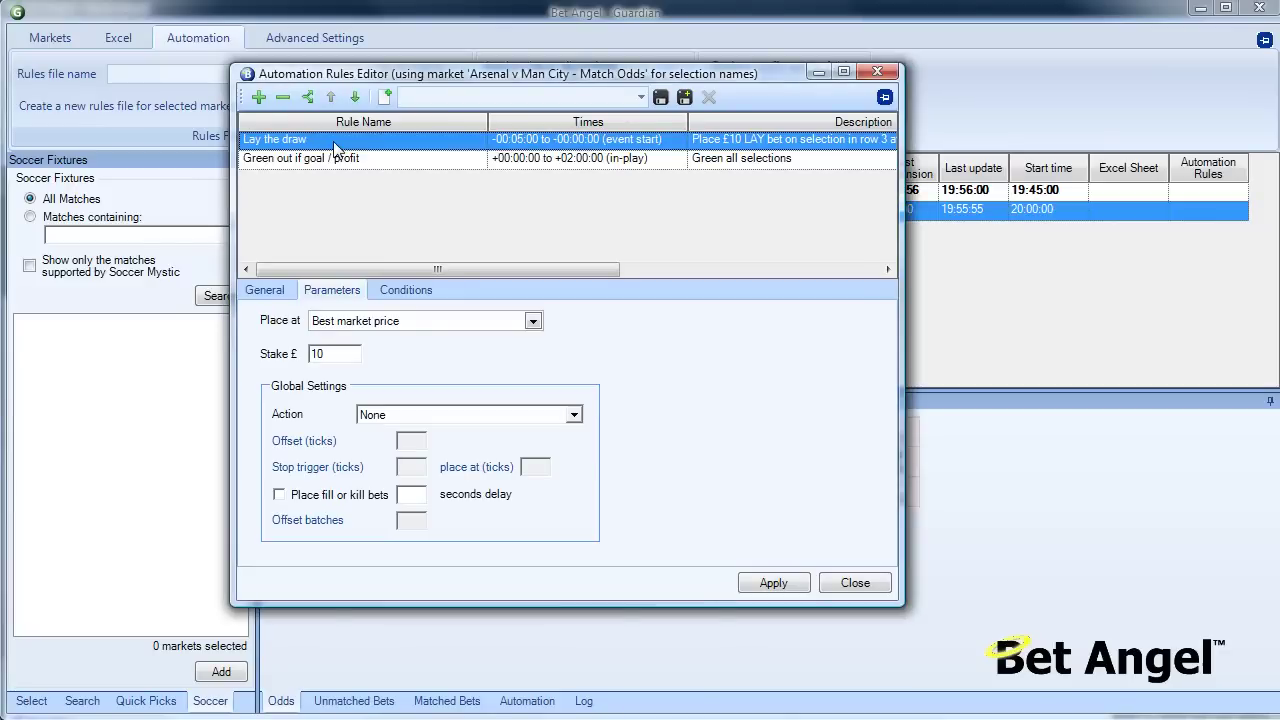
left_click(350, 163)
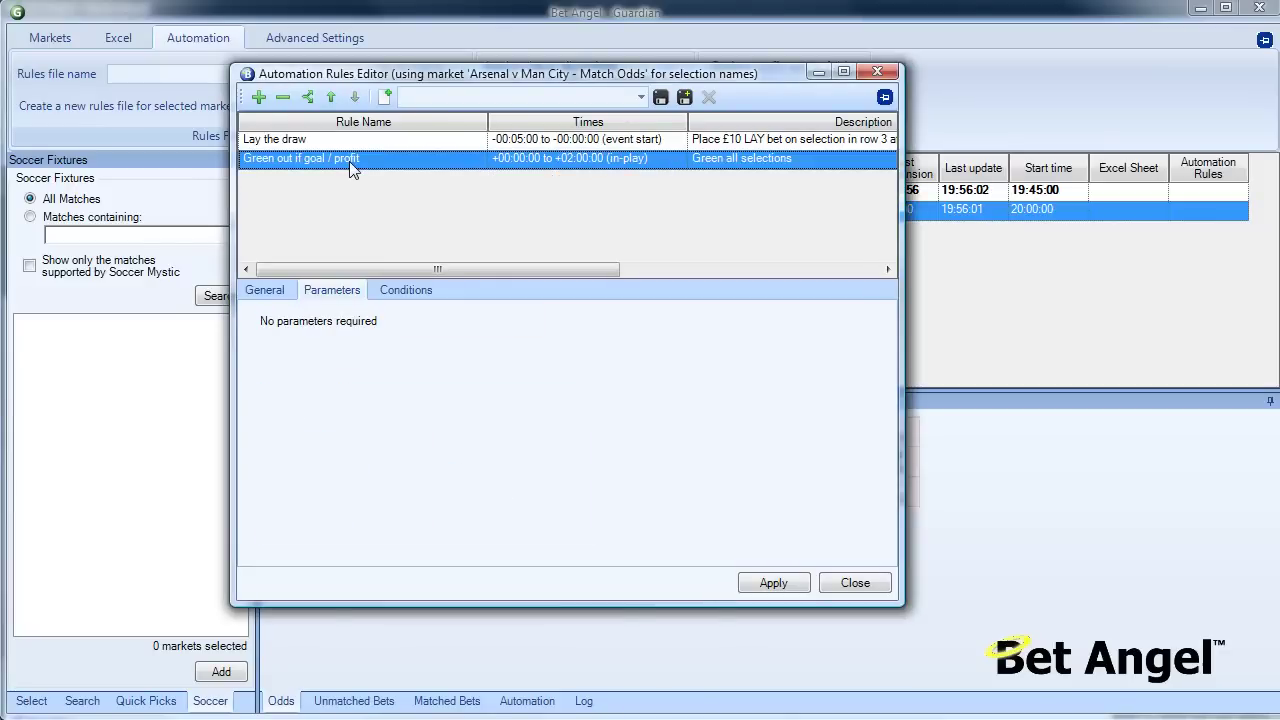
left_click(406, 290)
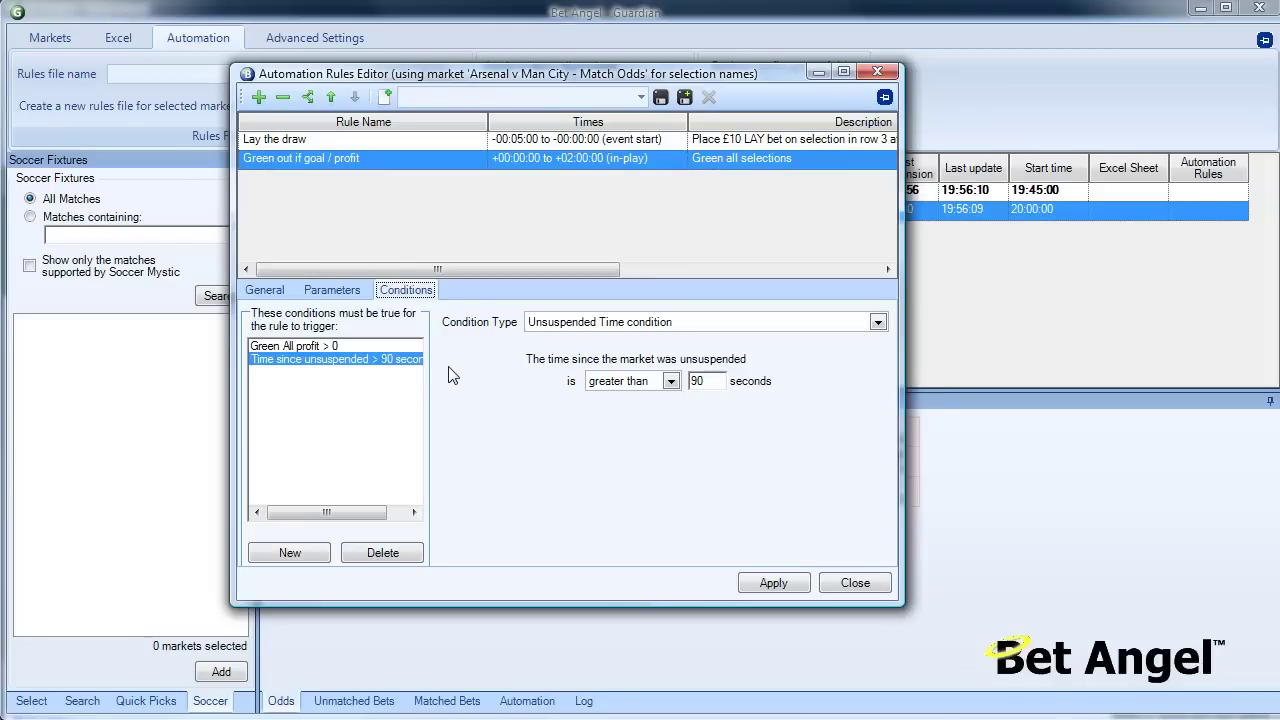
Save the rules file as "Lay the draw if profitable", apply the rules and close the rules editor
left_click(686, 98)
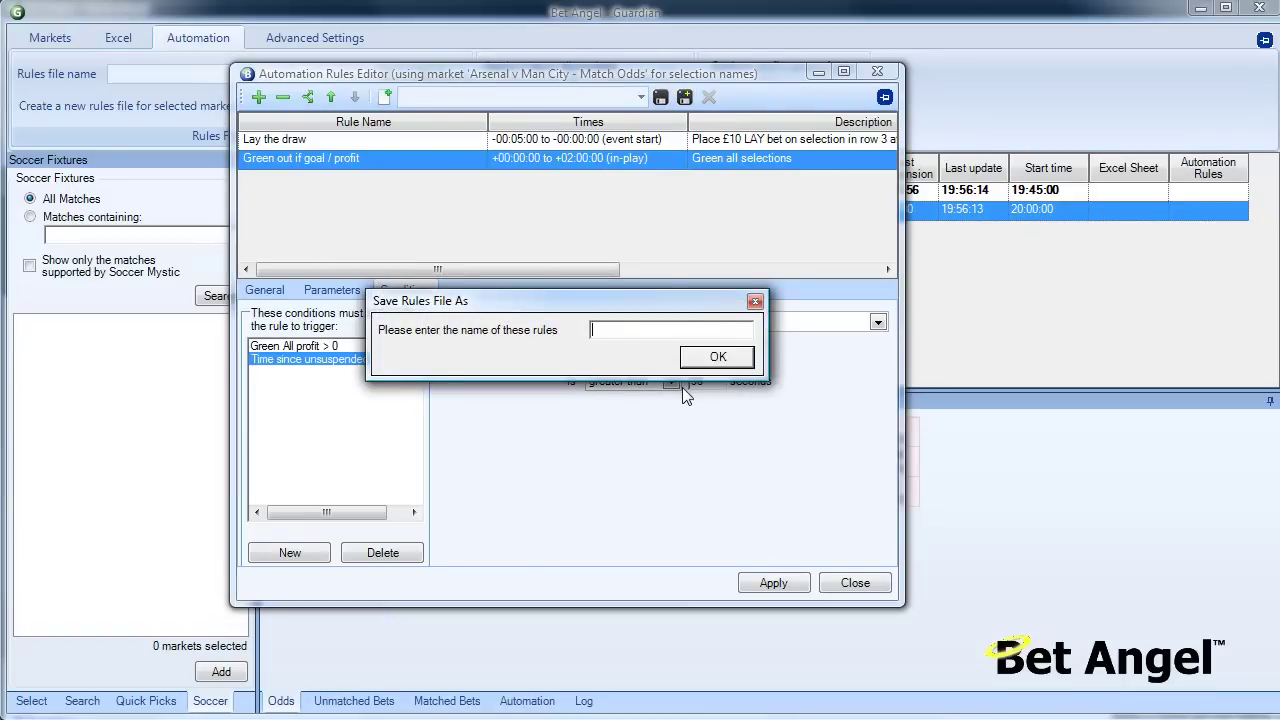
type("Lay the draw if profitable")
key("Return")
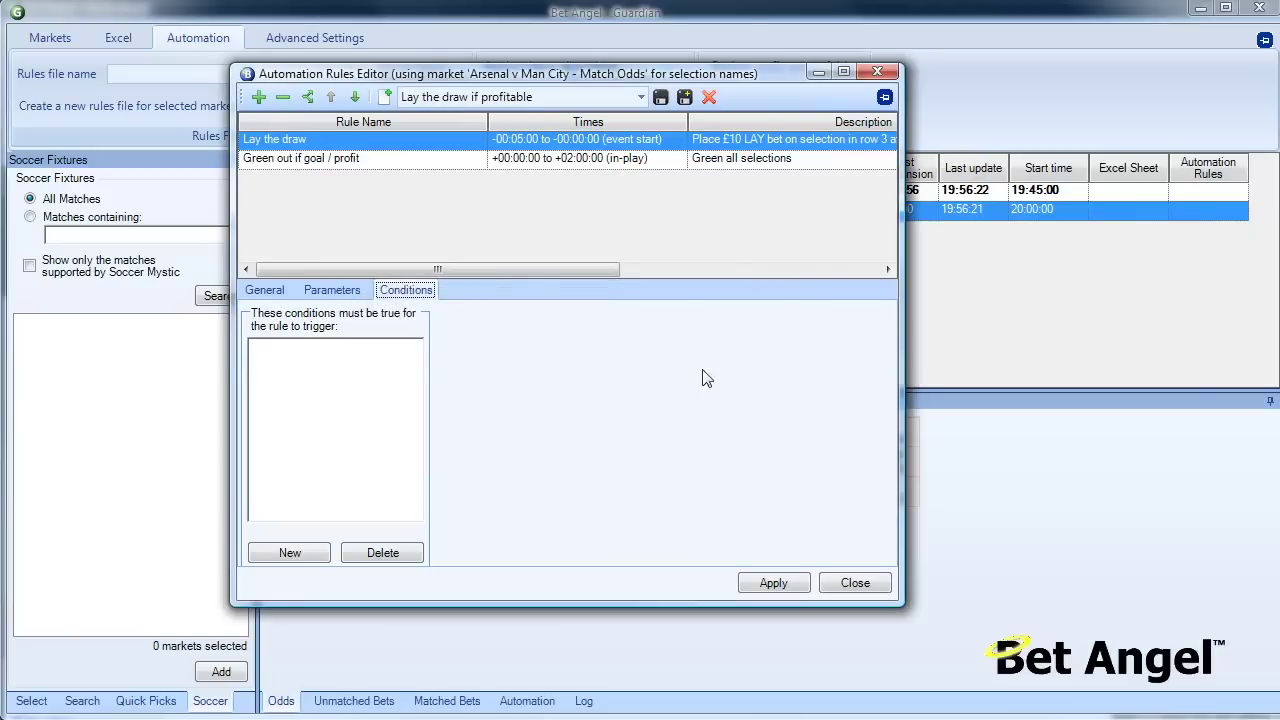
left_click(779, 583)
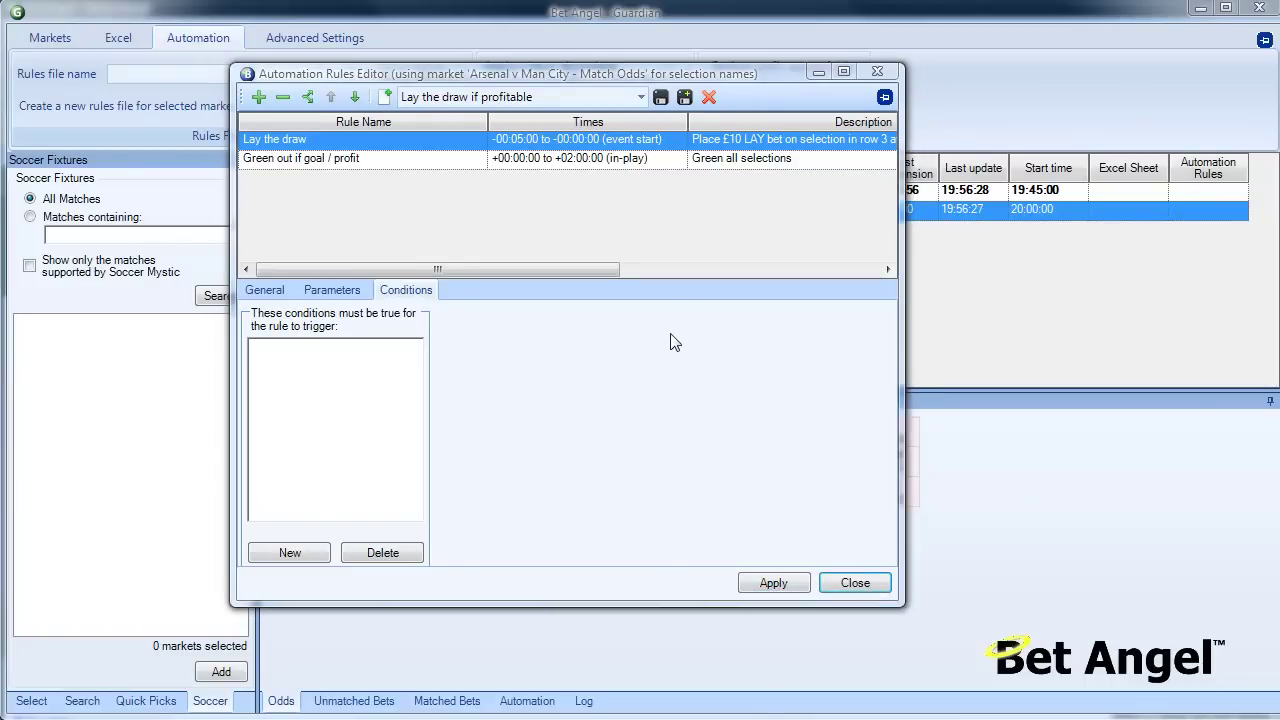
left_click(855, 583)
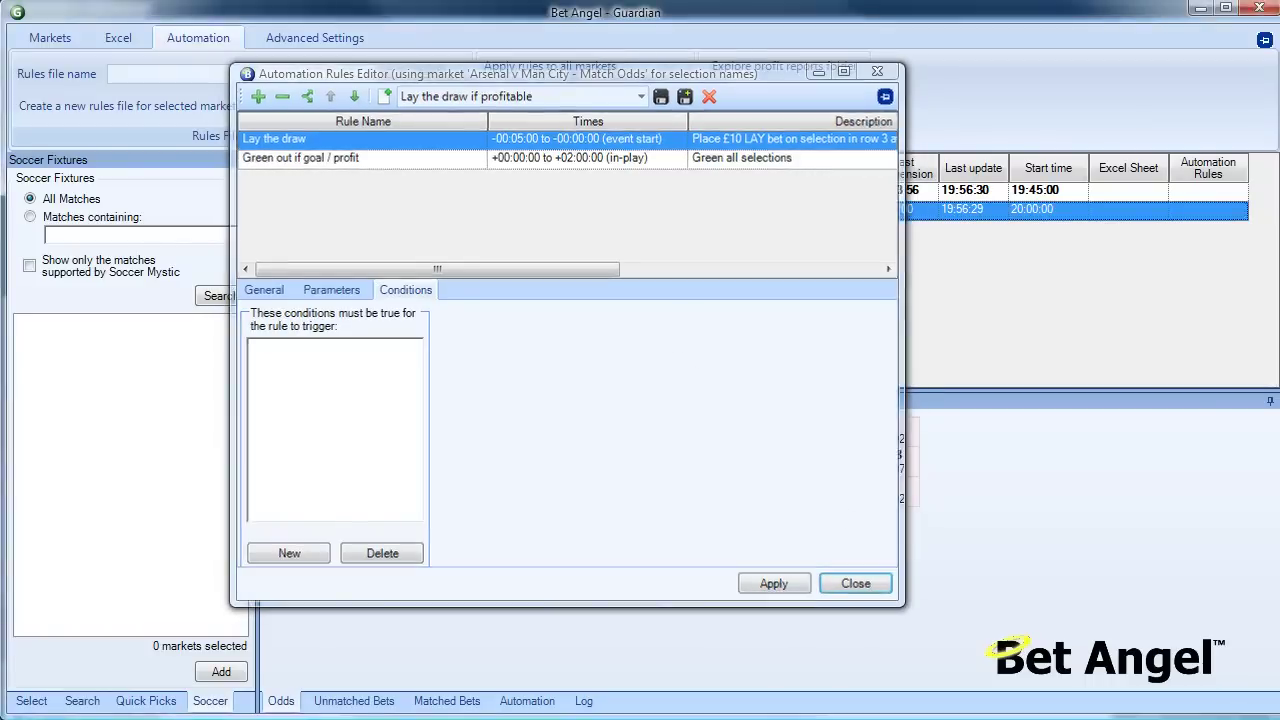
Assign the "Lay the draw if profitable" rules file to the Arsenal v Man City Match Odds market
left_click(1238, 213)
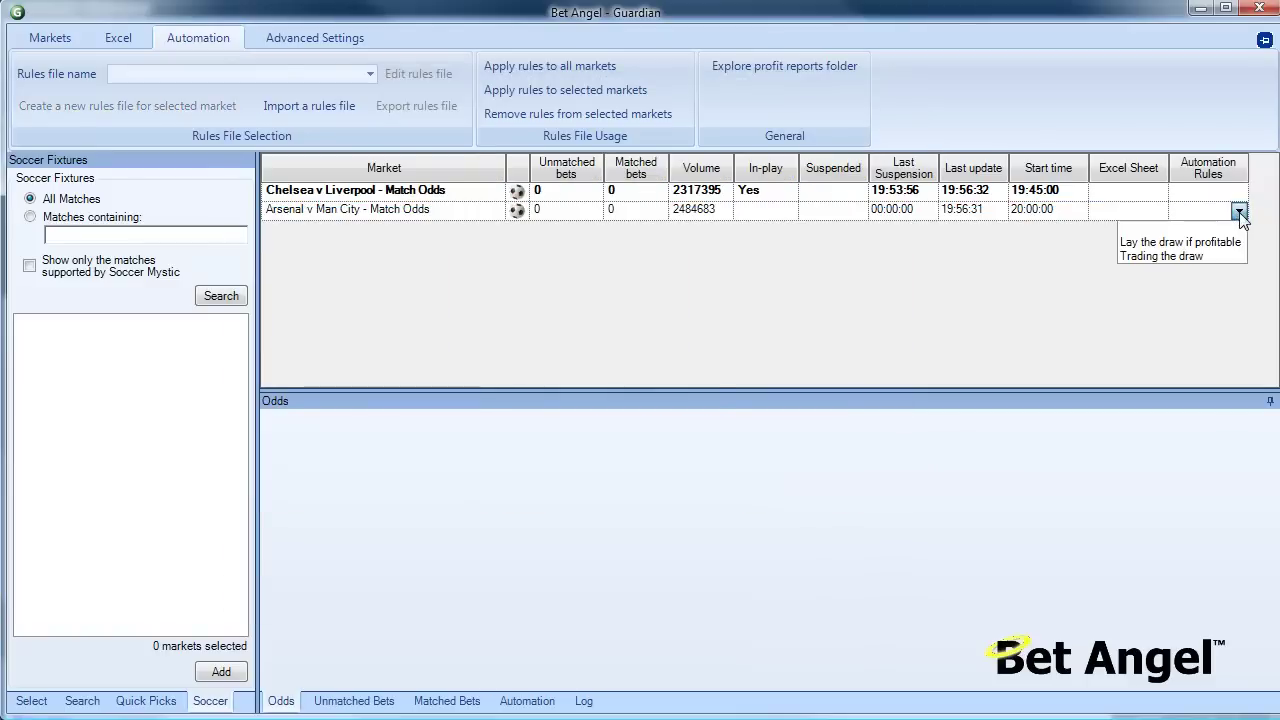
left_click(1228, 242)
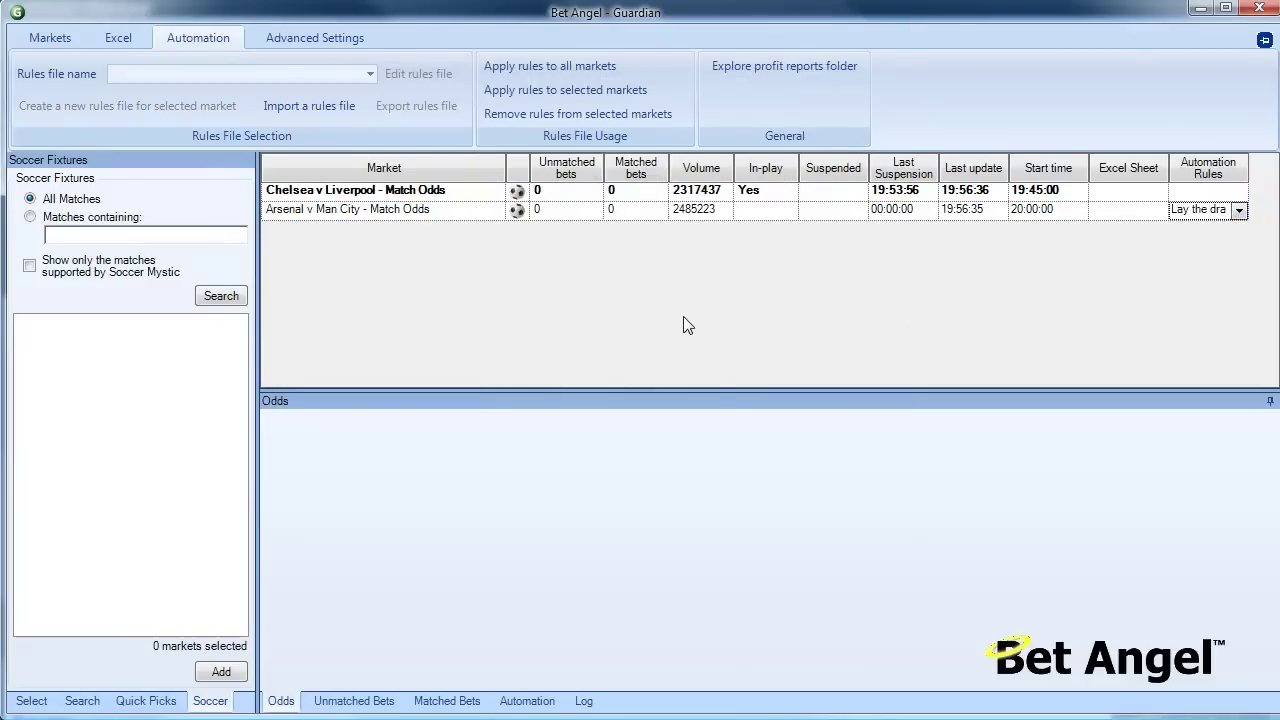
Check the Arsenal v Man City bets and odds in Guardian, and load that market into Bet Angel Professional
left_click(615, 718)
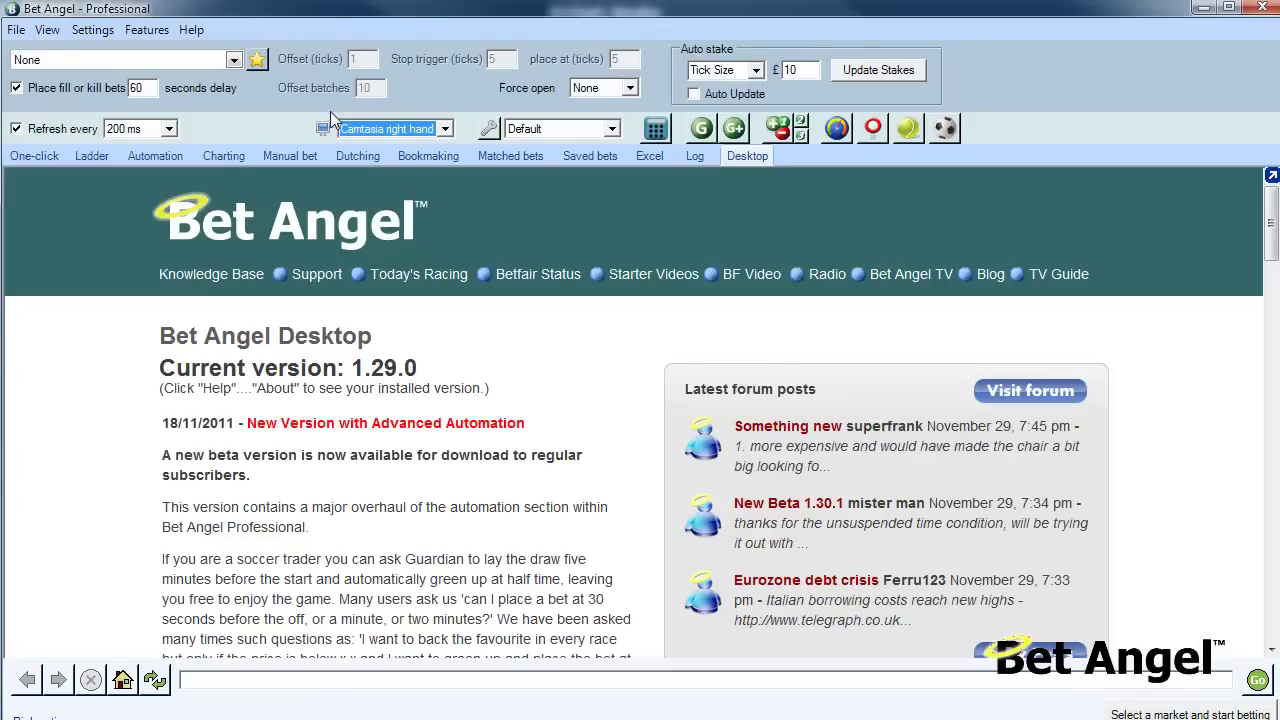
key("alt+Tab")
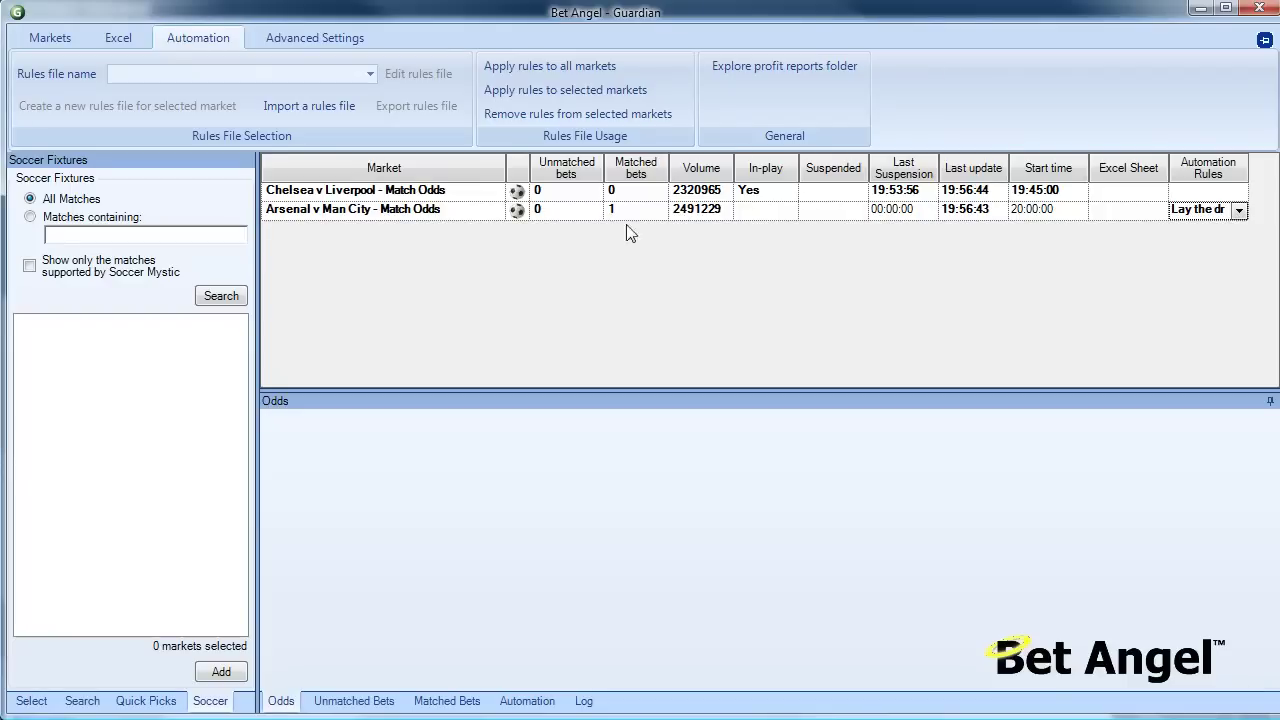
key("alt+Tab")
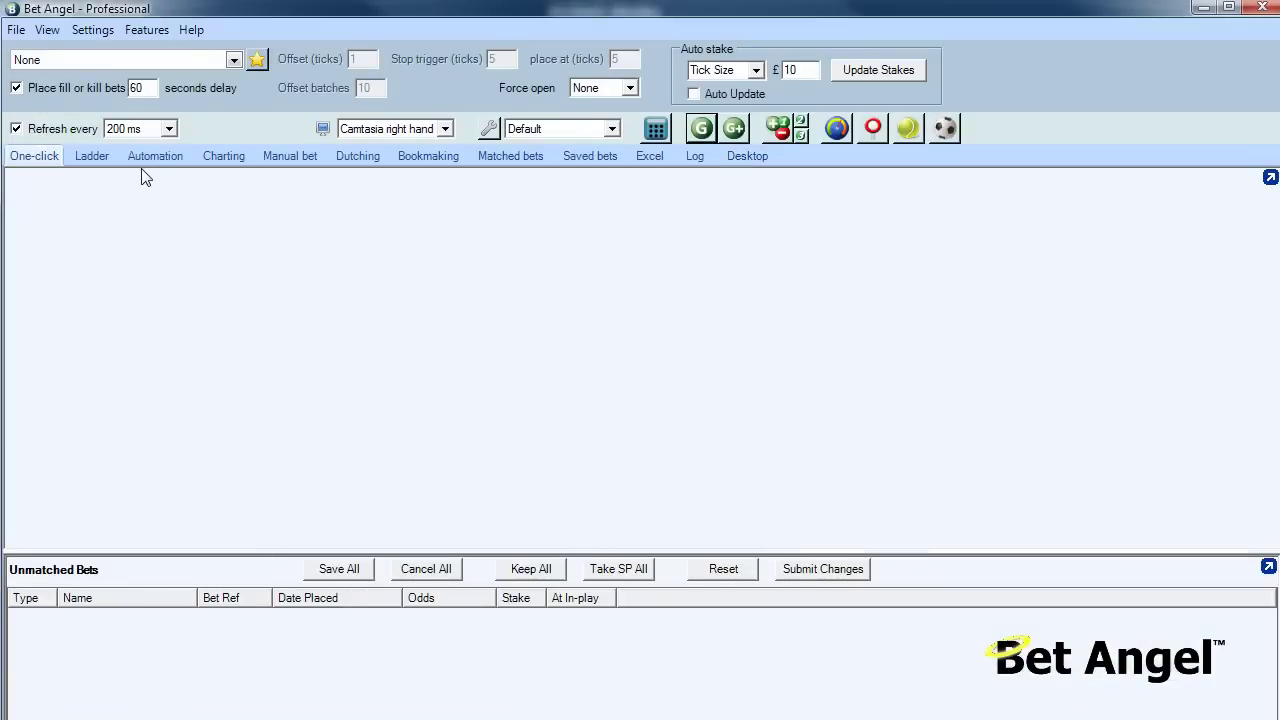
left_click(702, 125)
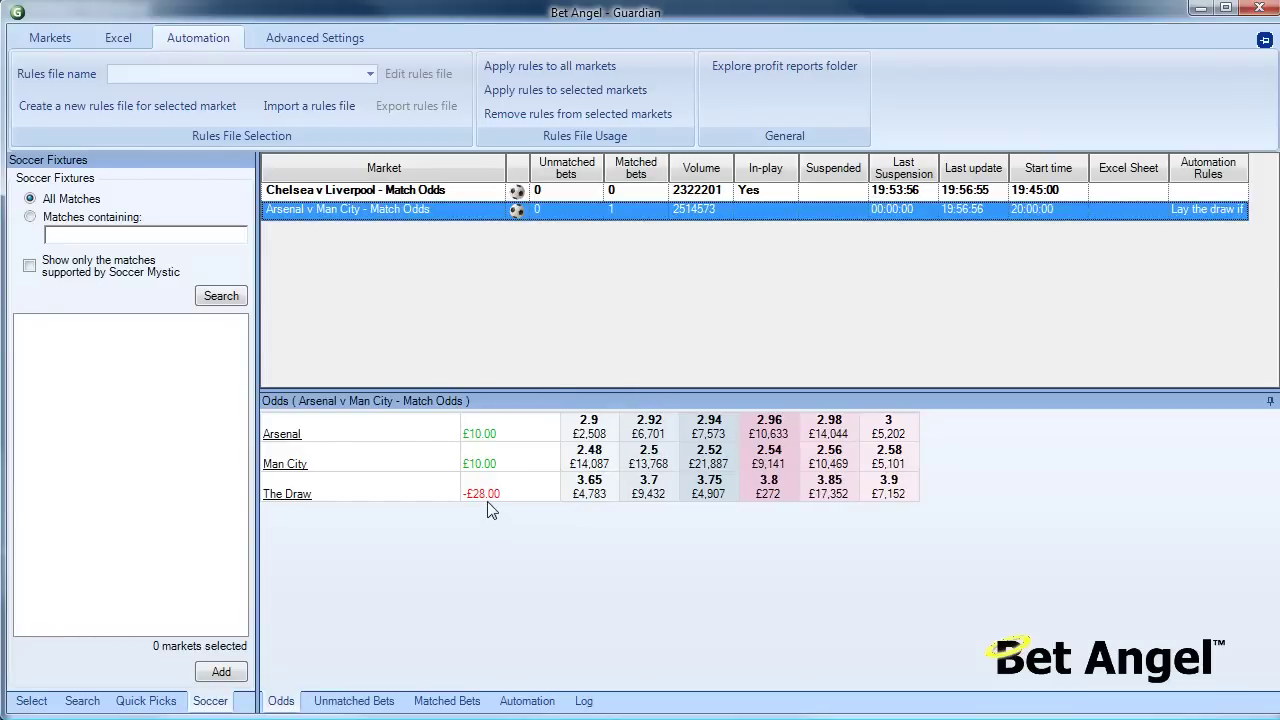
double_click(368, 215)
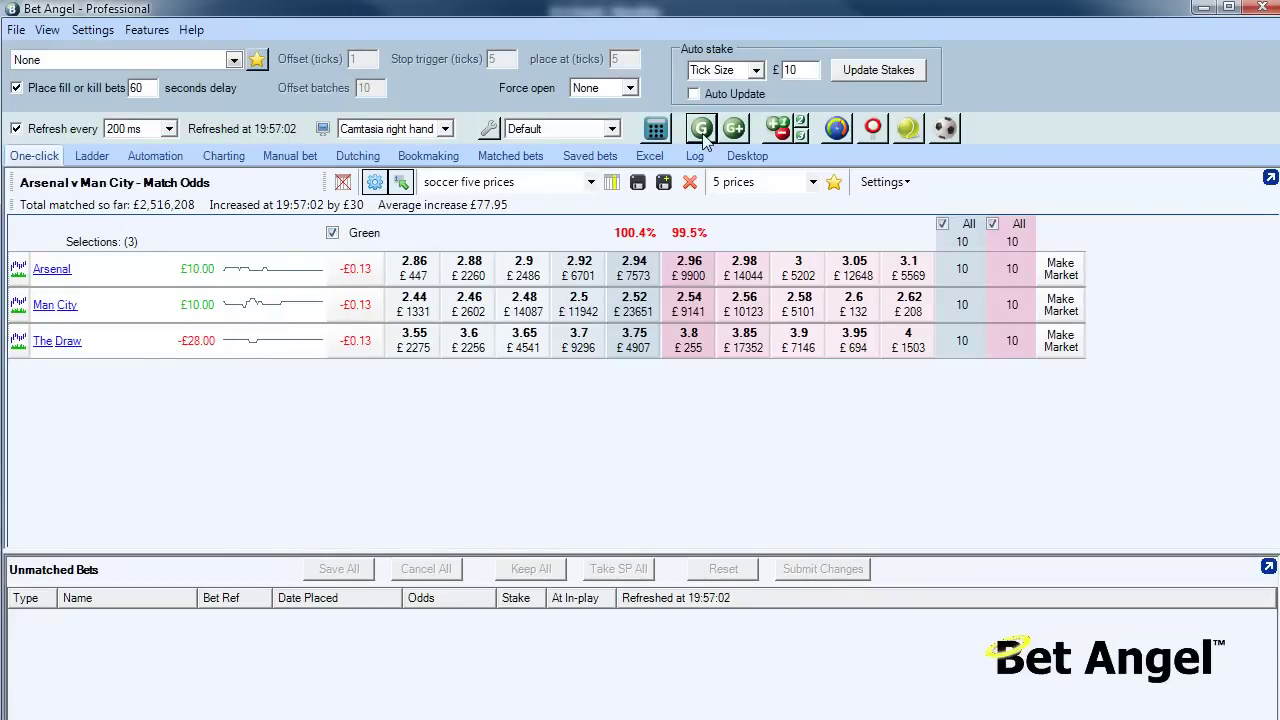
key("alt+Tab")
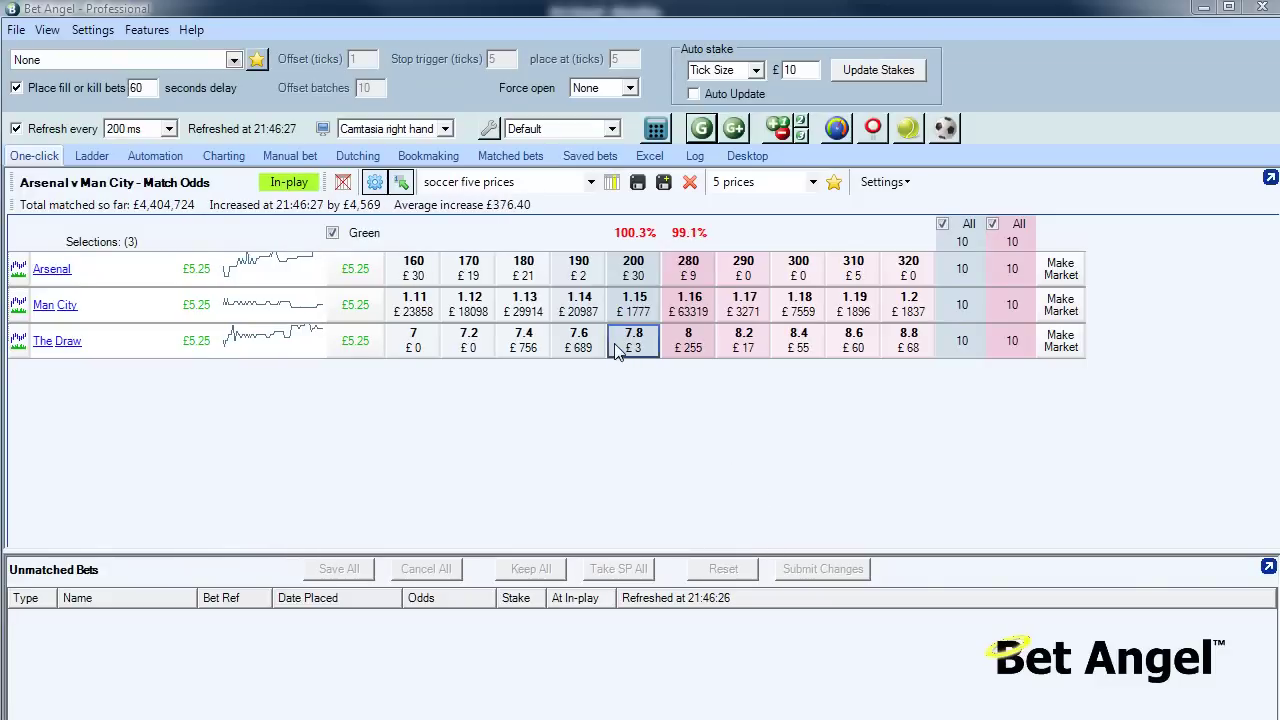
Examine The Draw's price and volume chart in the Arsenal v Man City market, and close it
left_click(57, 341)
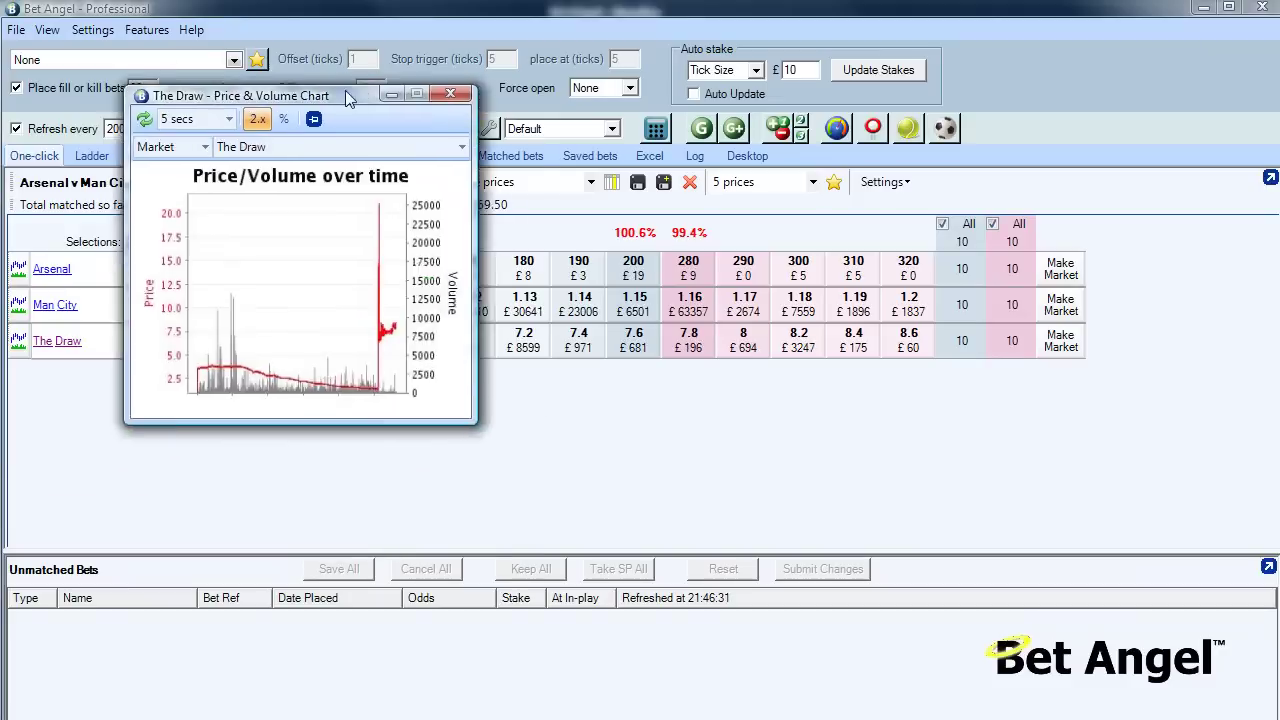
left_click_drag(390, 89, 604, 167)
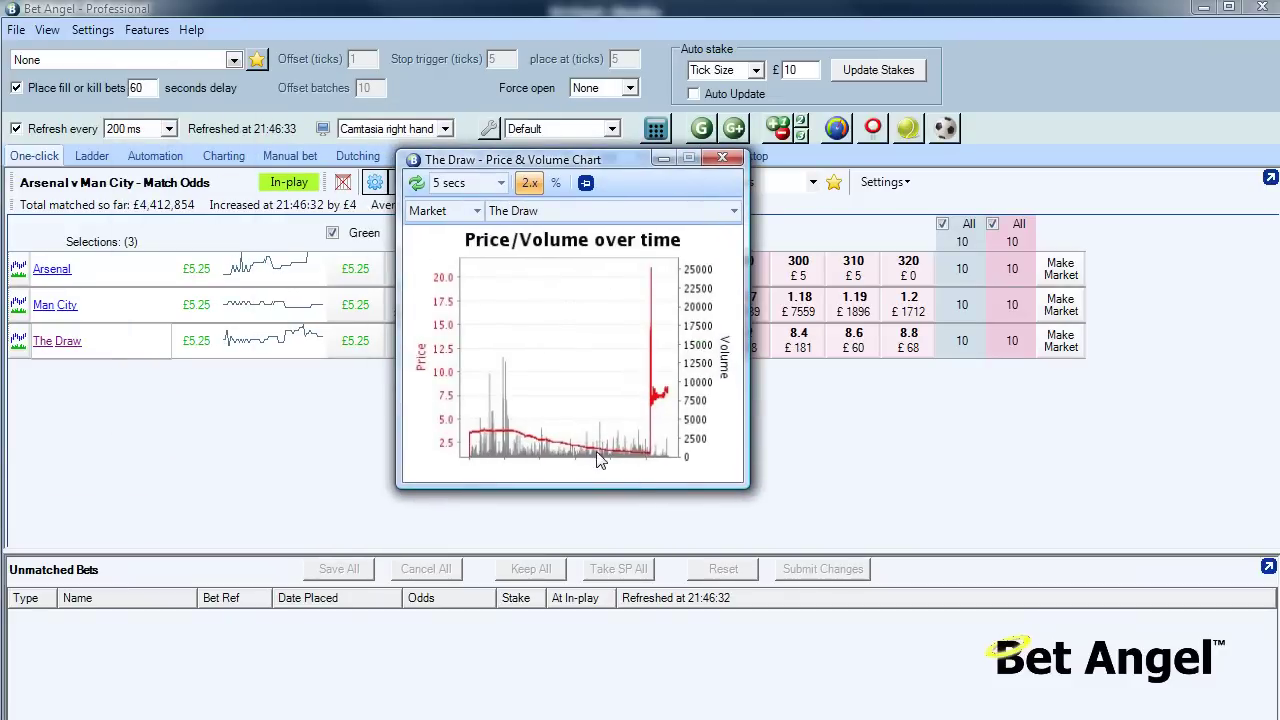
left_click(732, 159)
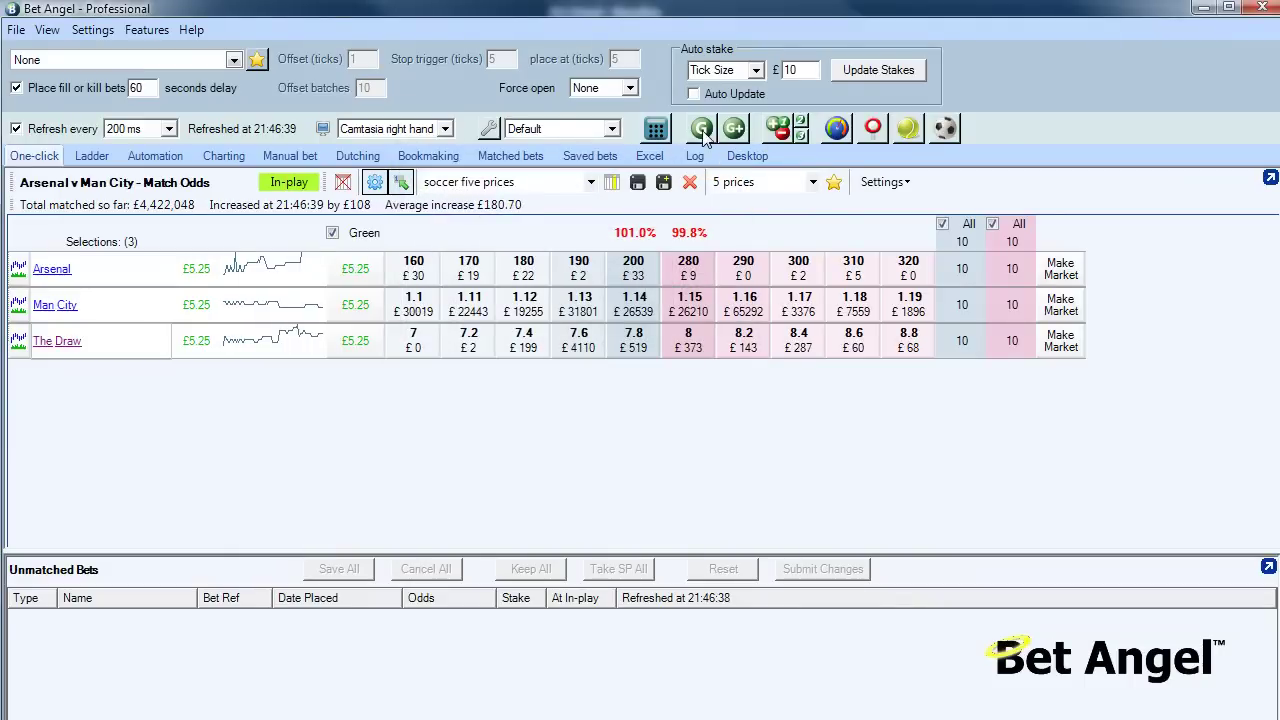
Switch to Guardian and examine the Arsenal v Man City market's rule triggers, event log, matched bets and odds
left_click(702, 130)
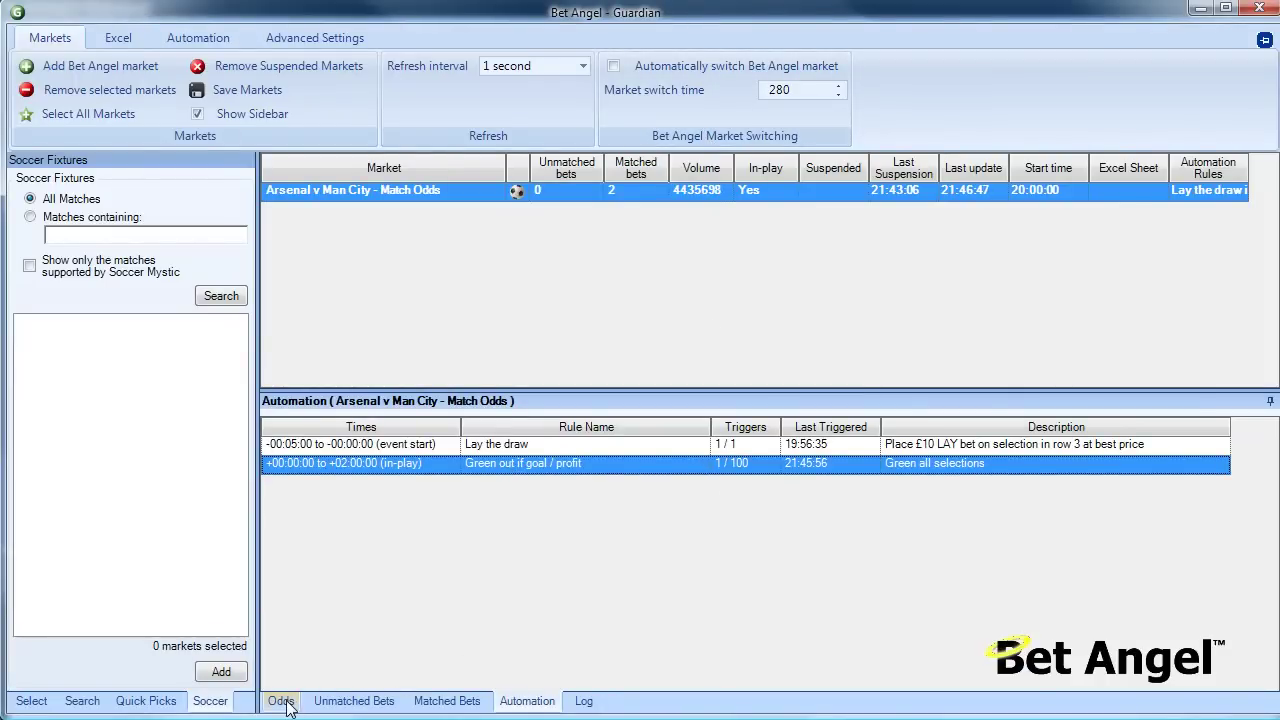
left_click(583, 701)
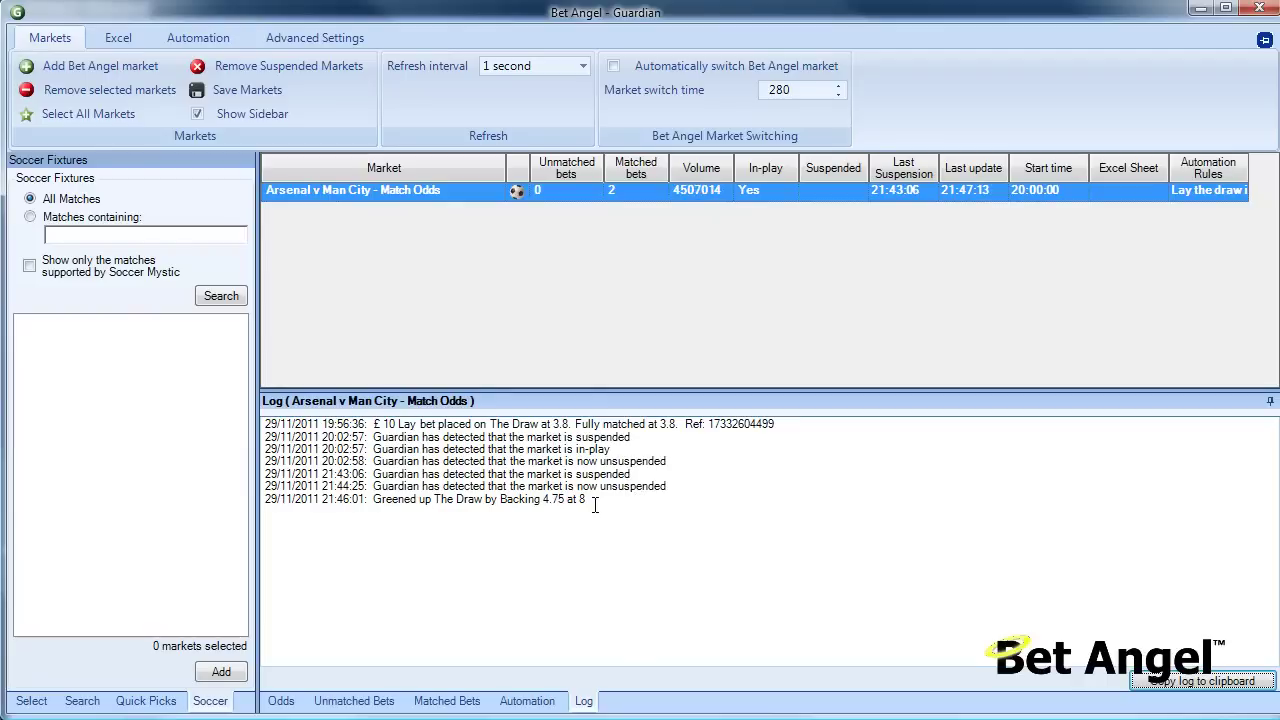
left_click(537, 703)
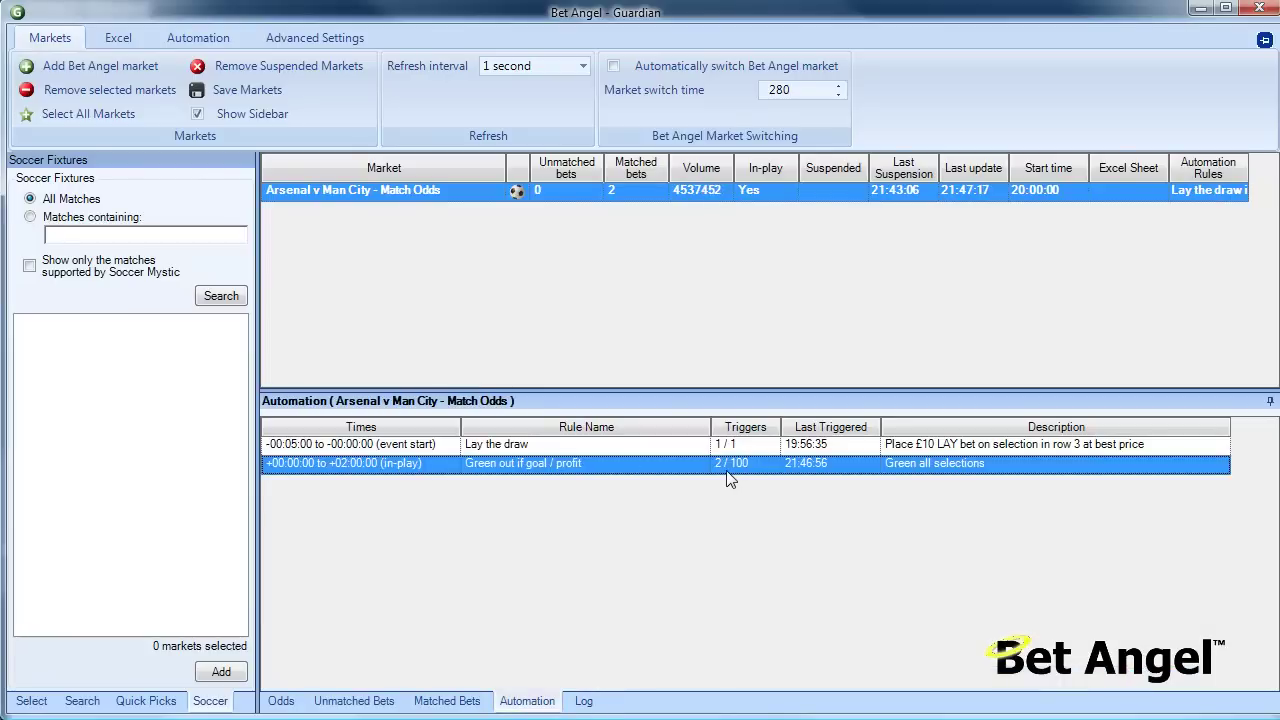
left_click(447, 703)
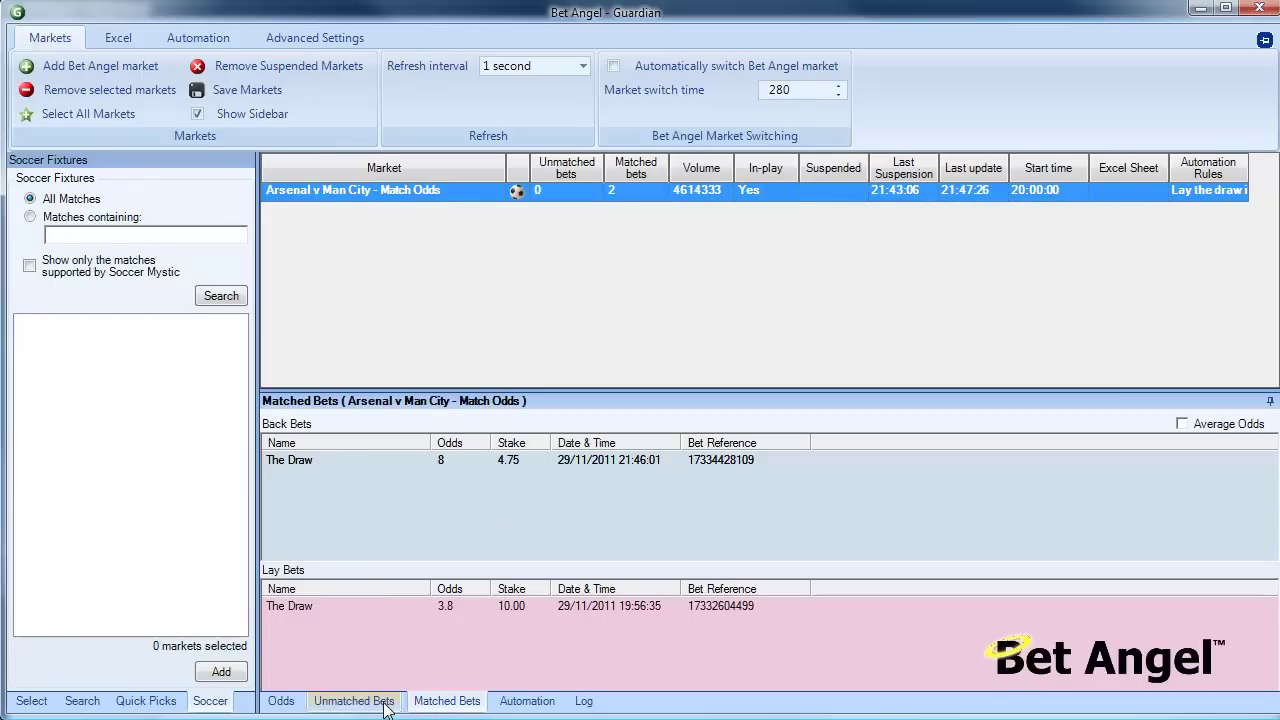
left_click(280, 700)
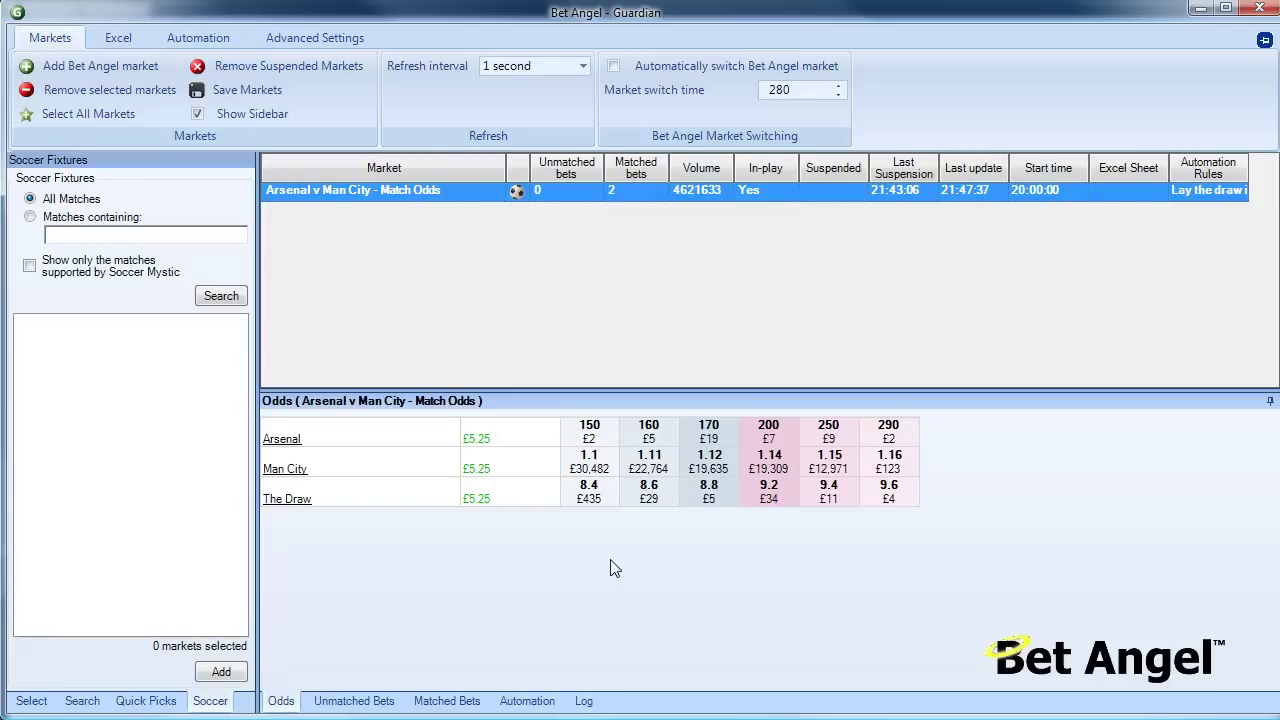
left_click(540, 702)
left_click(585, 702)
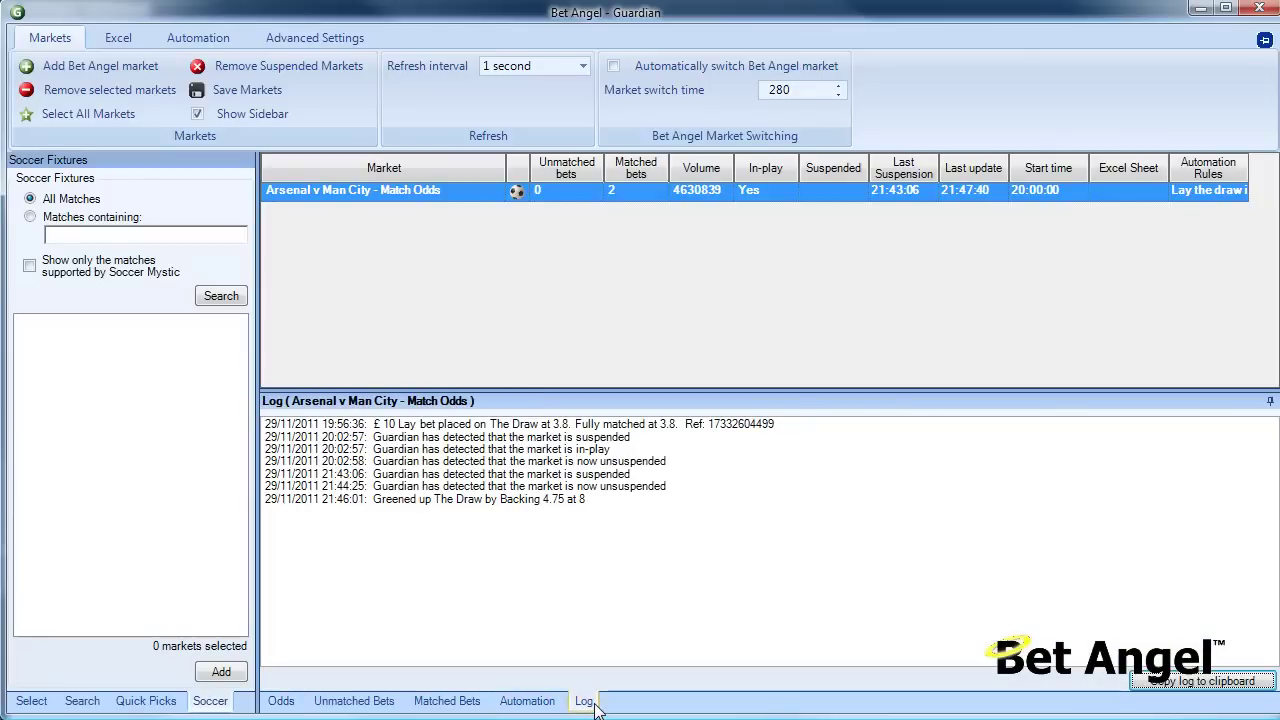